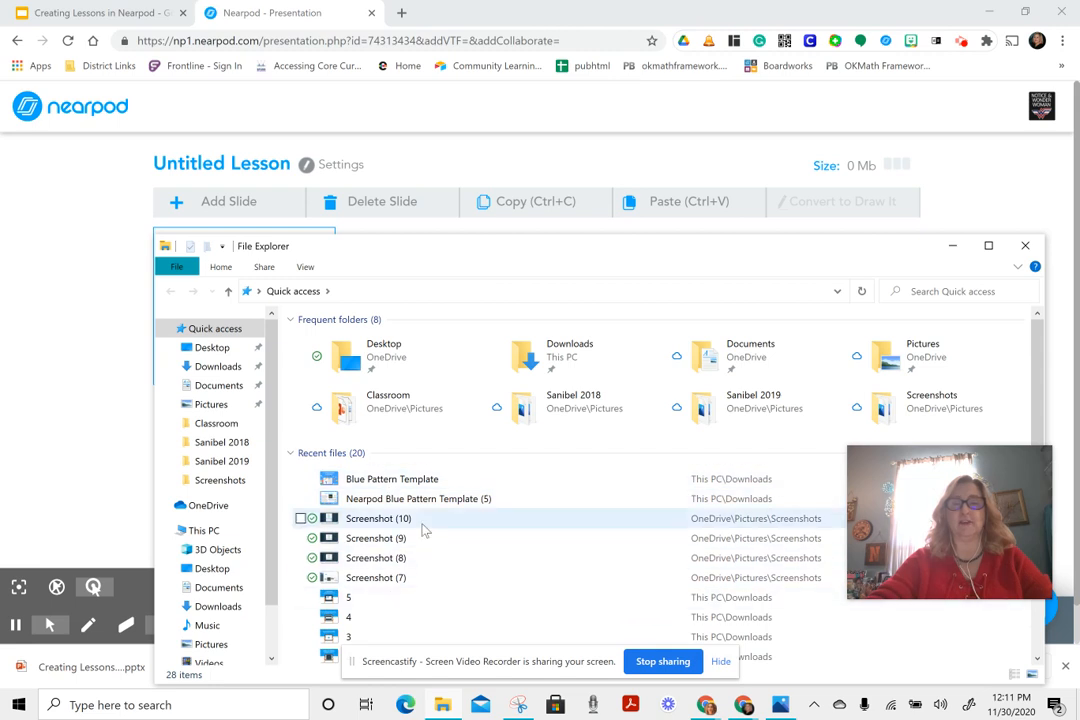
click(78, 670)
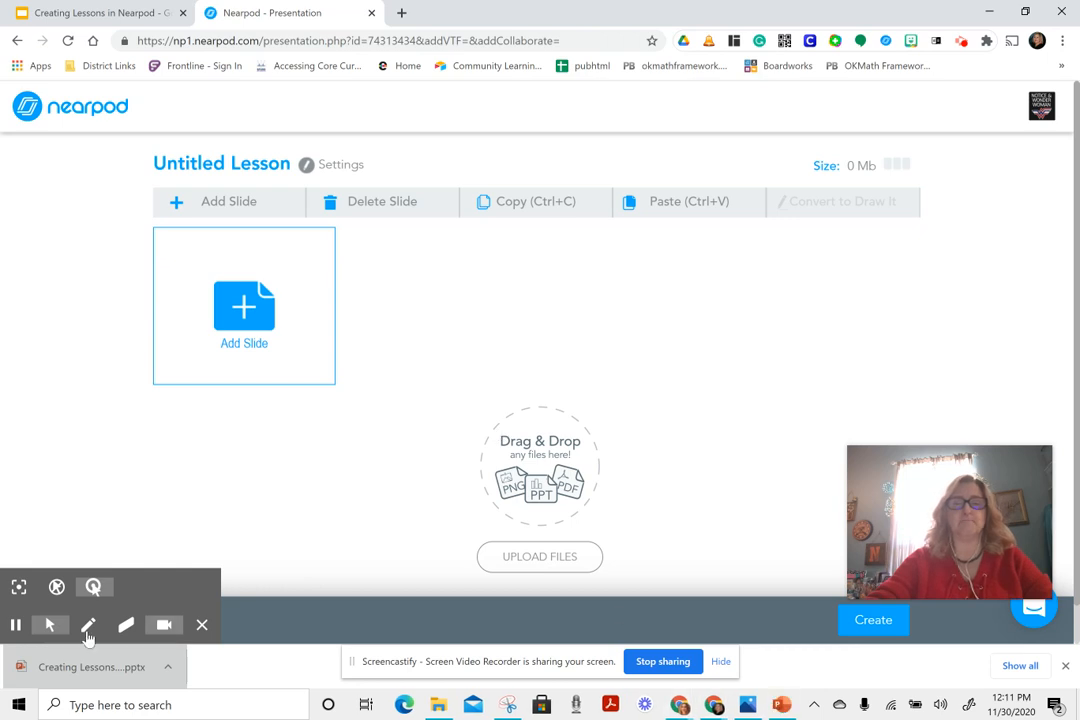
click(782, 705)
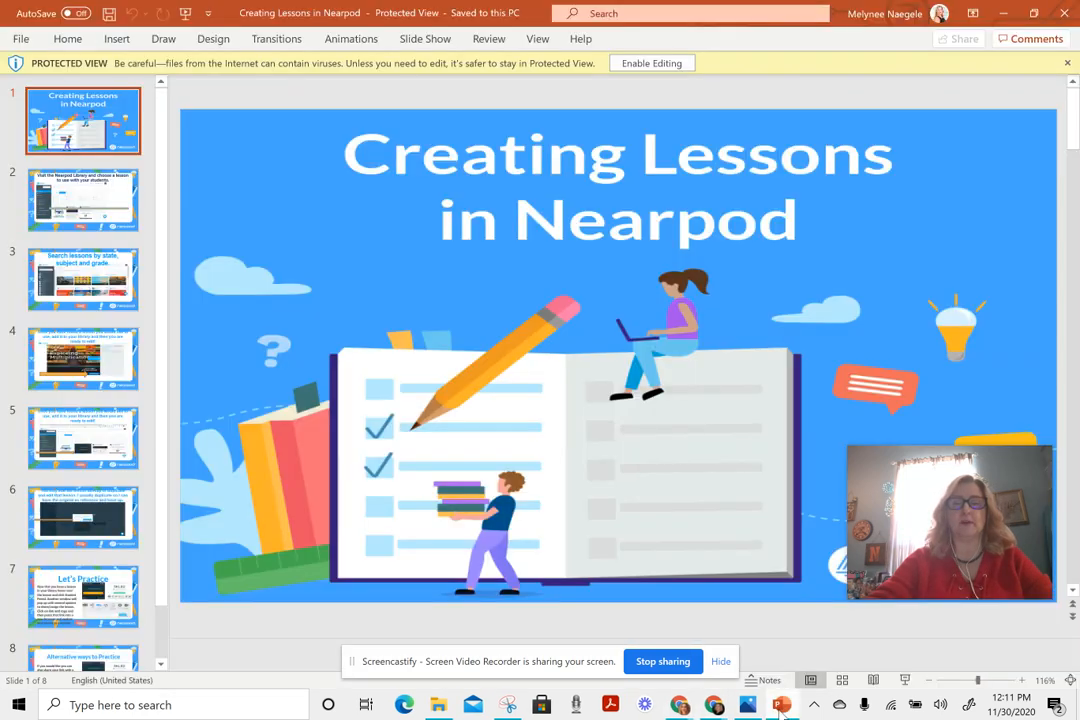
click(1066, 15)
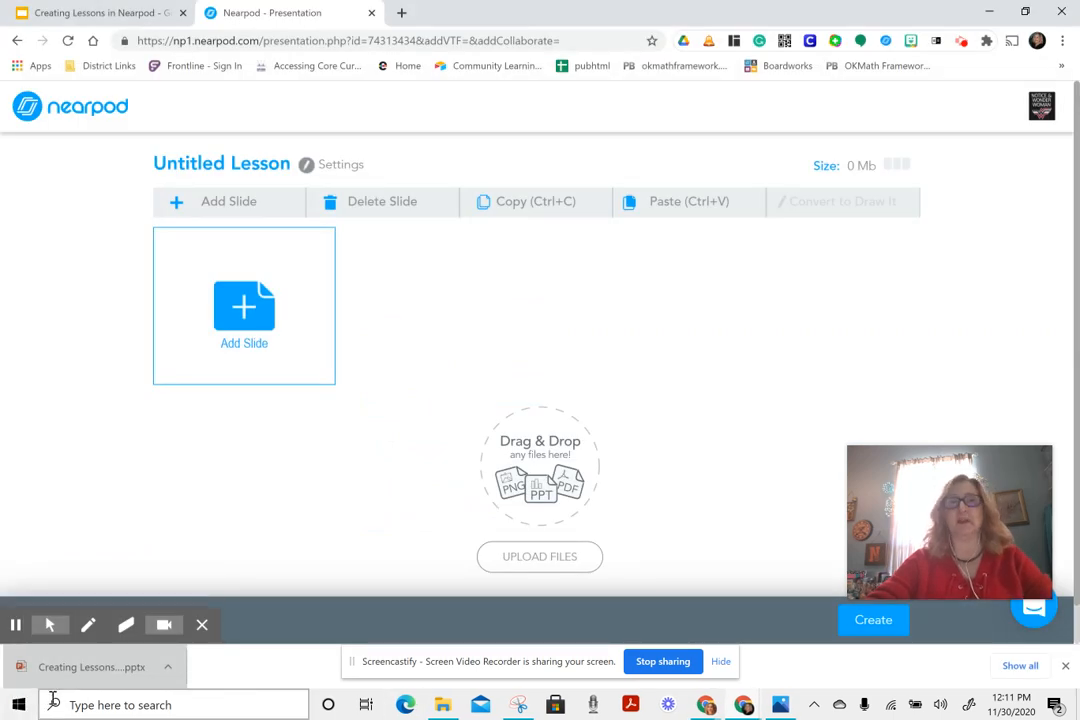
- Upload the downloaded Creating Lessons in Nearpod.pptx file into the untitled lesson and accept the finished upload
drag(20, 666, 450, 380)
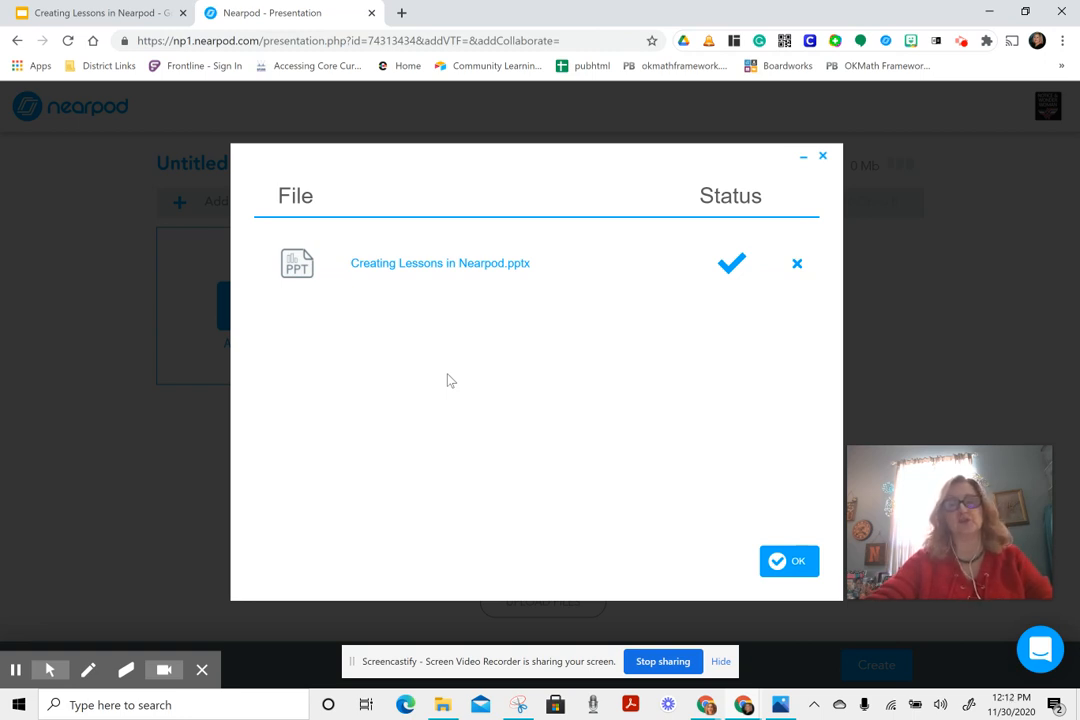
click(800, 562)
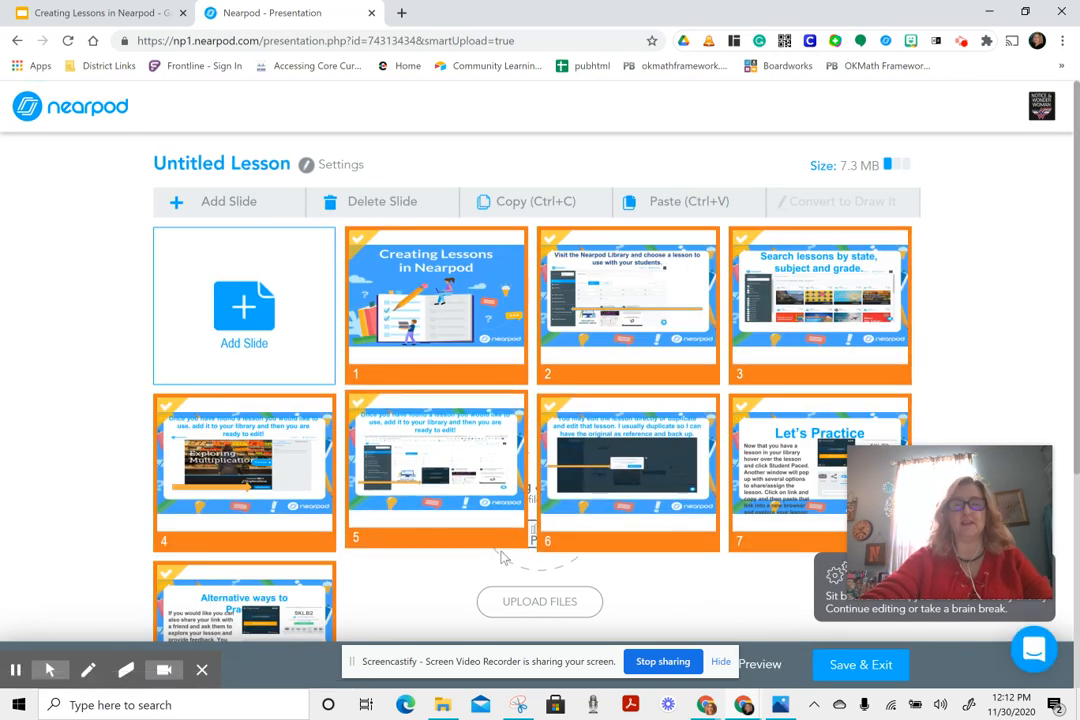
click(697, 610)
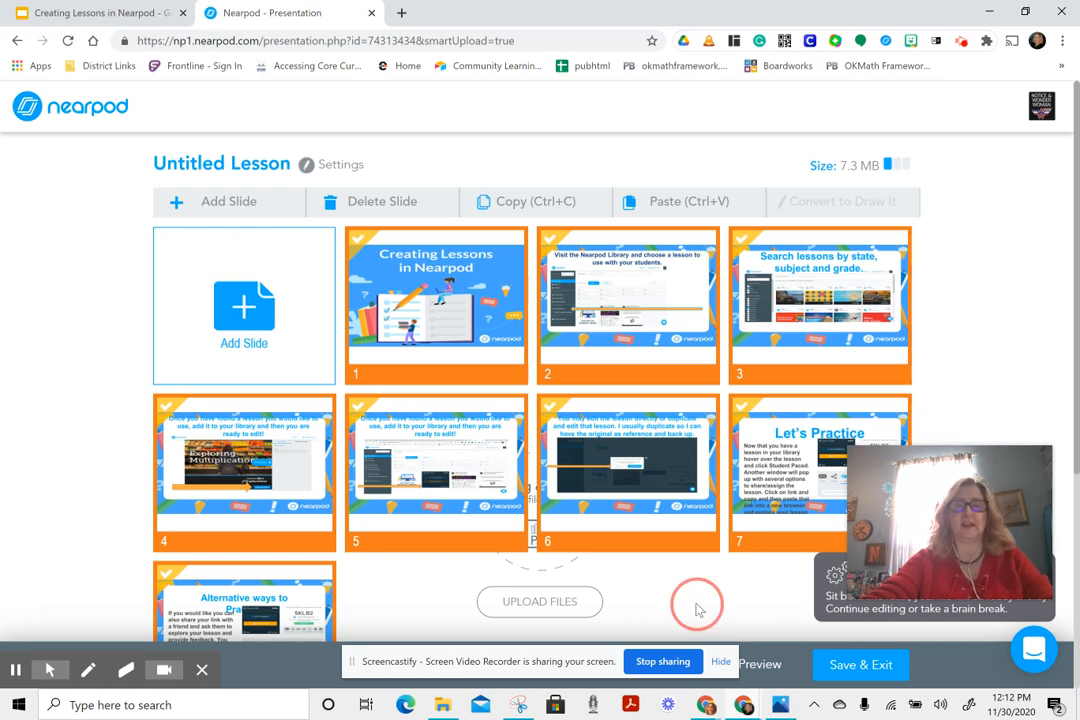
- Open slide 1 for editing and move its title image up to the slide's upper edge
click(445, 272)
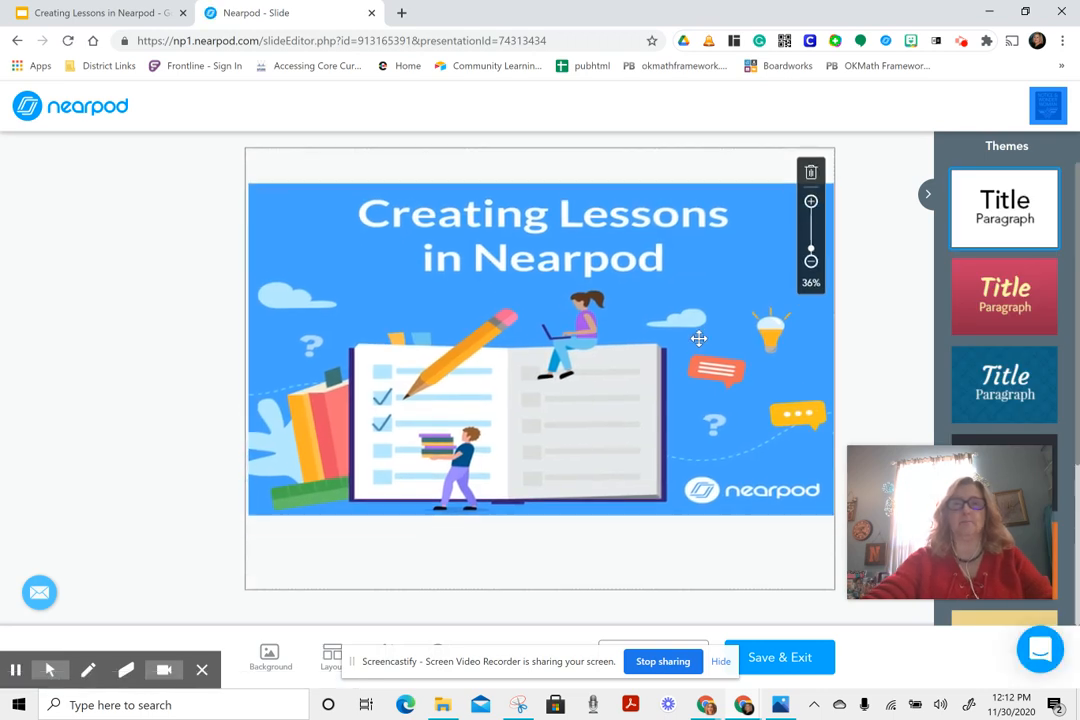
drag(698, 338, 692, 309)
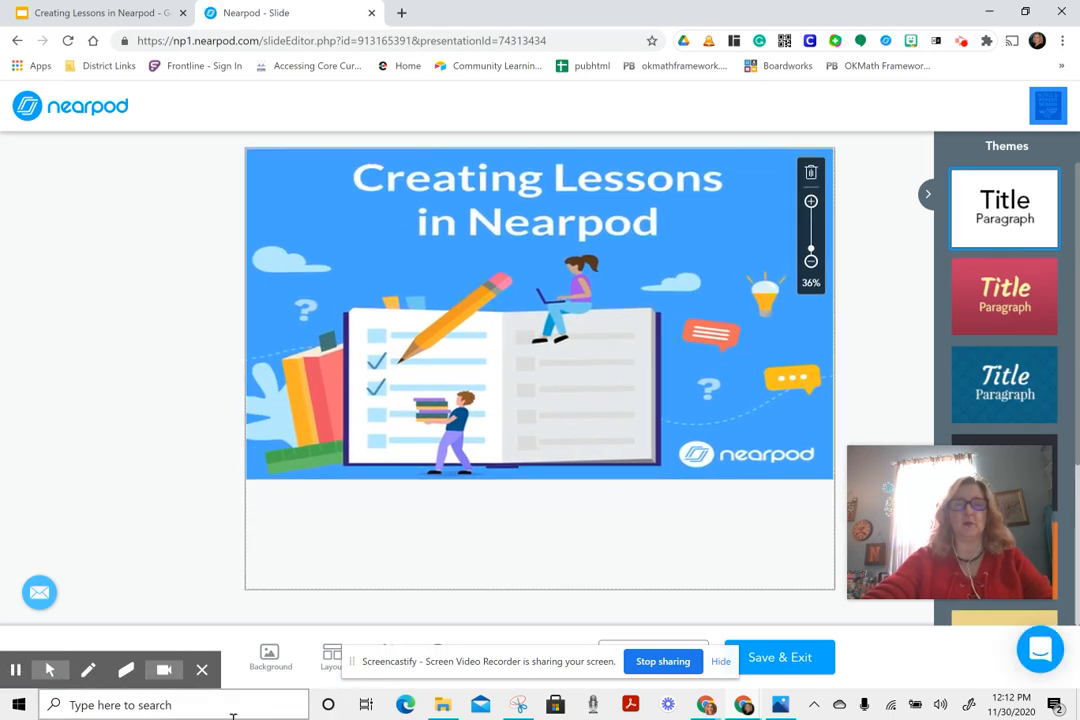
- Record a short audio clip on the title slide with the Audio Recorder, save the clip, and save and exit the slide
drag(501, 658, 70, 474)
click(385, 653)
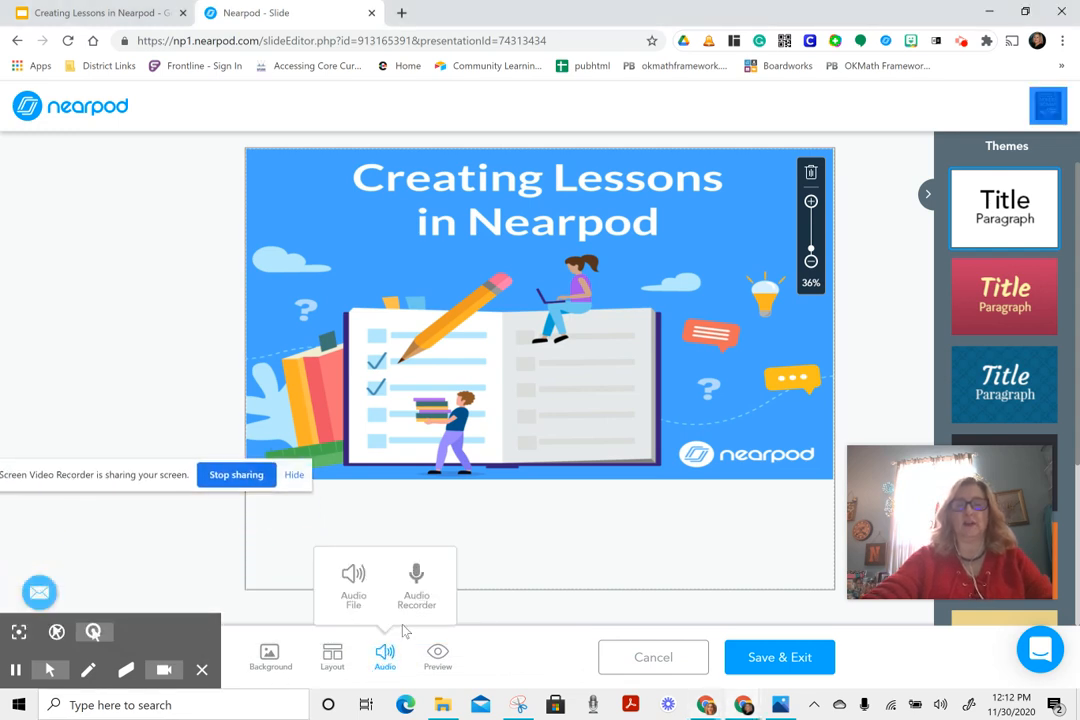
click(415, 575)
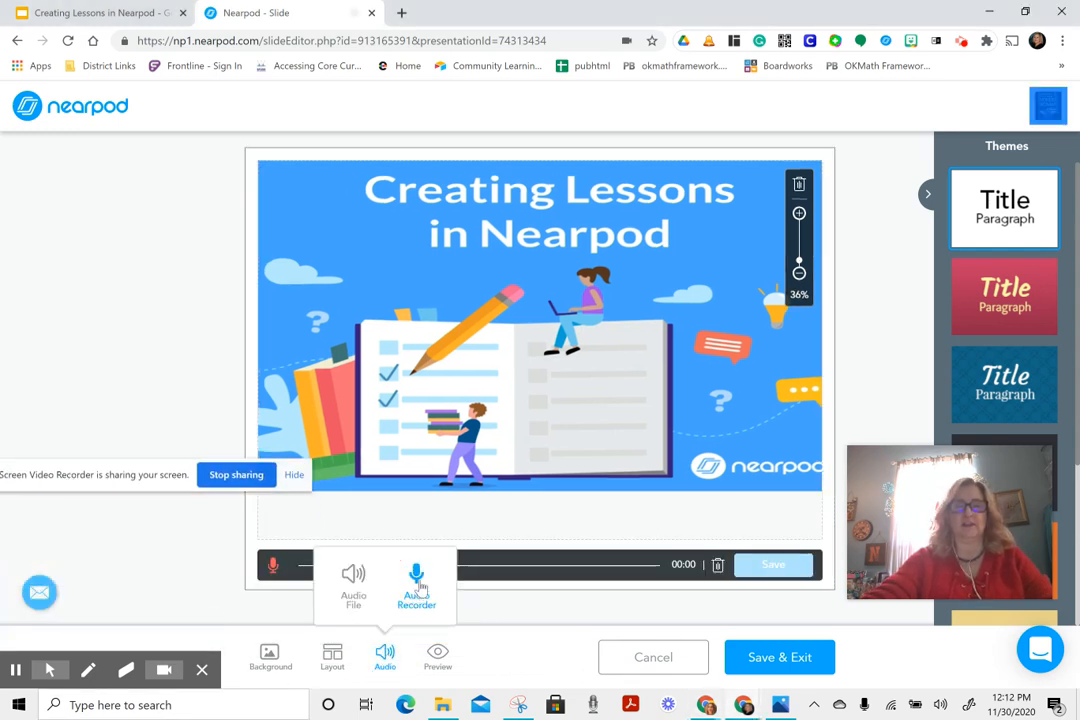
click(270, 568)
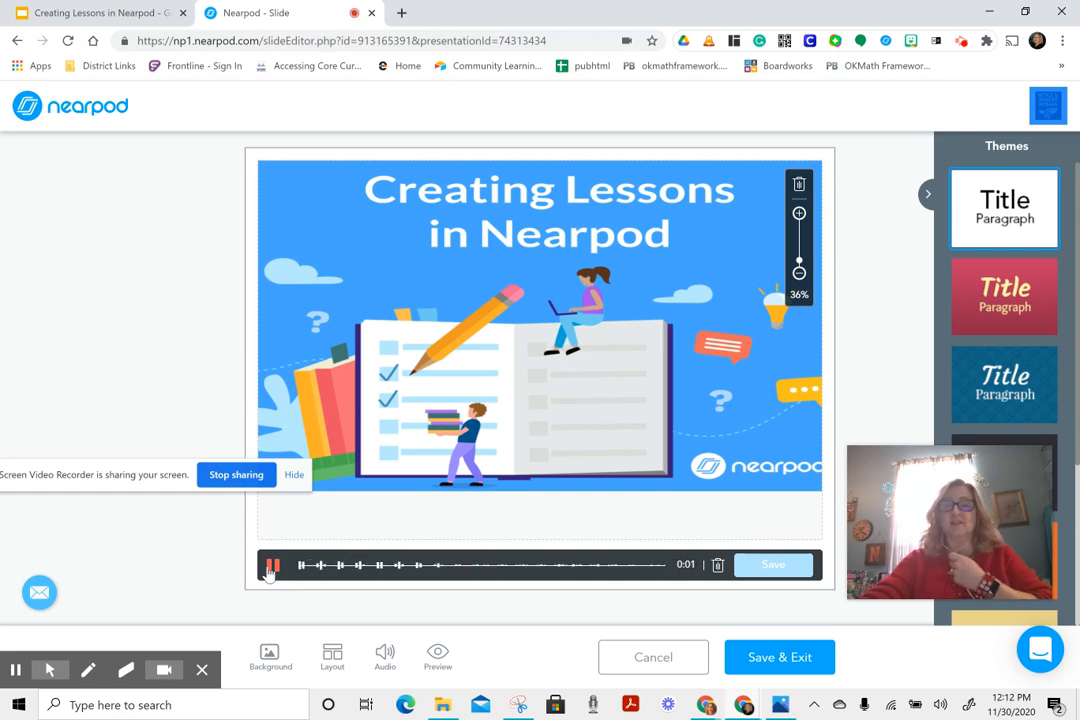
click(270, 566)
click(775, 566)
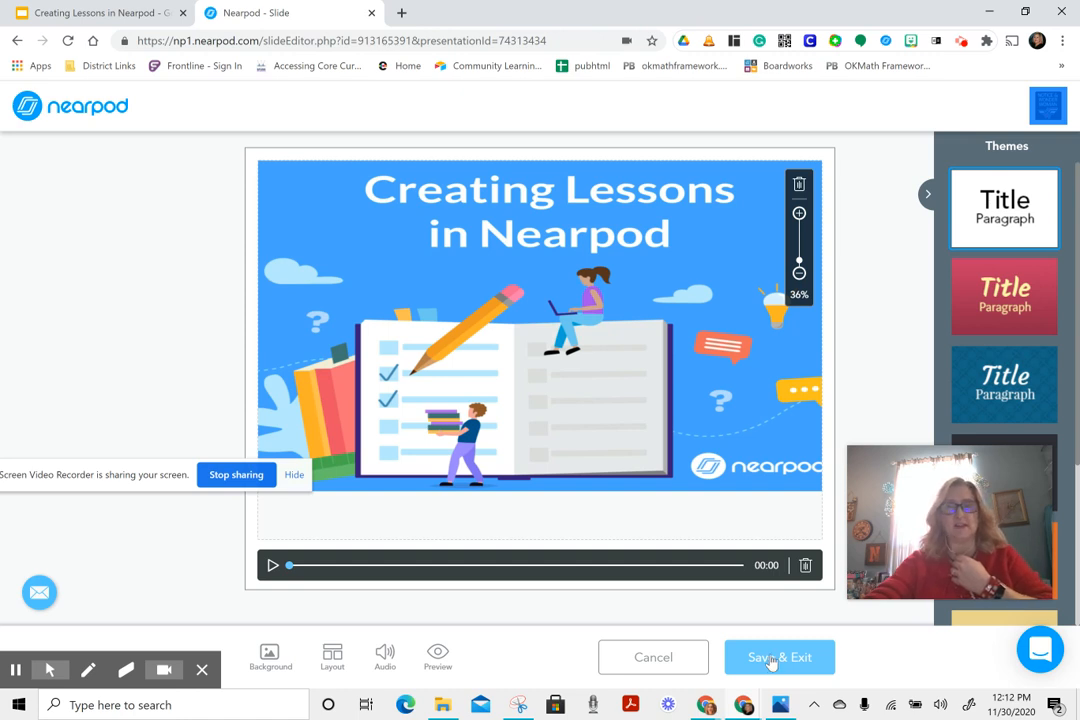
click(771, 660)
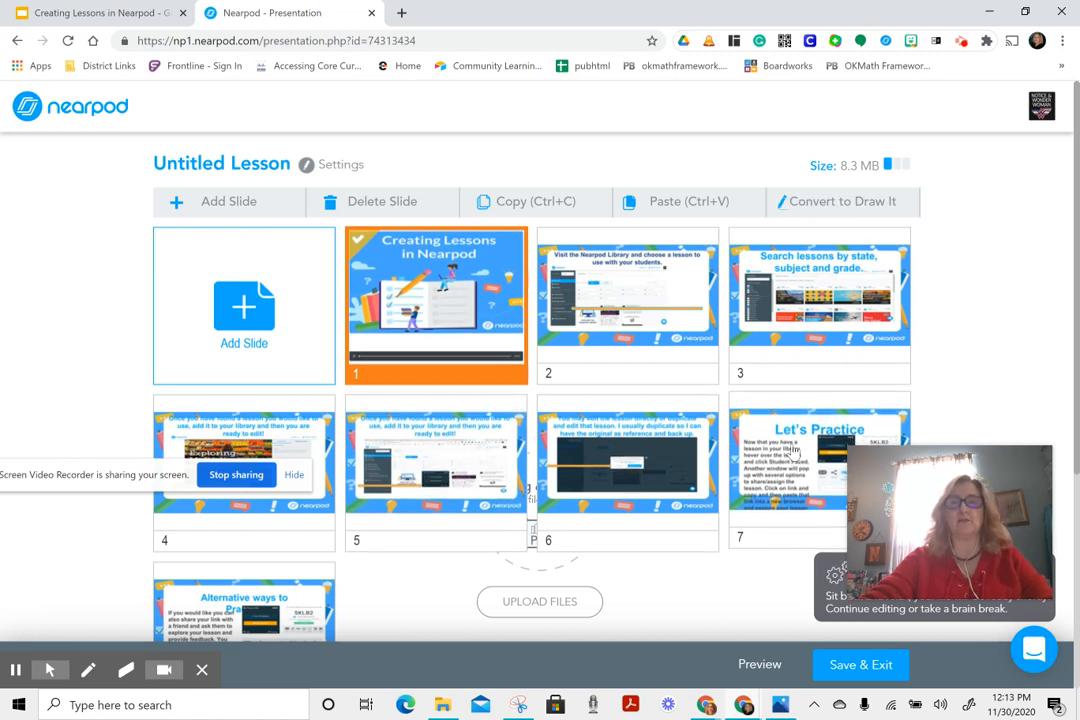
- Convert slide 7, "Let's Practice", to a Draw It activity without keeping a copy of the original slide
click(790, 440)
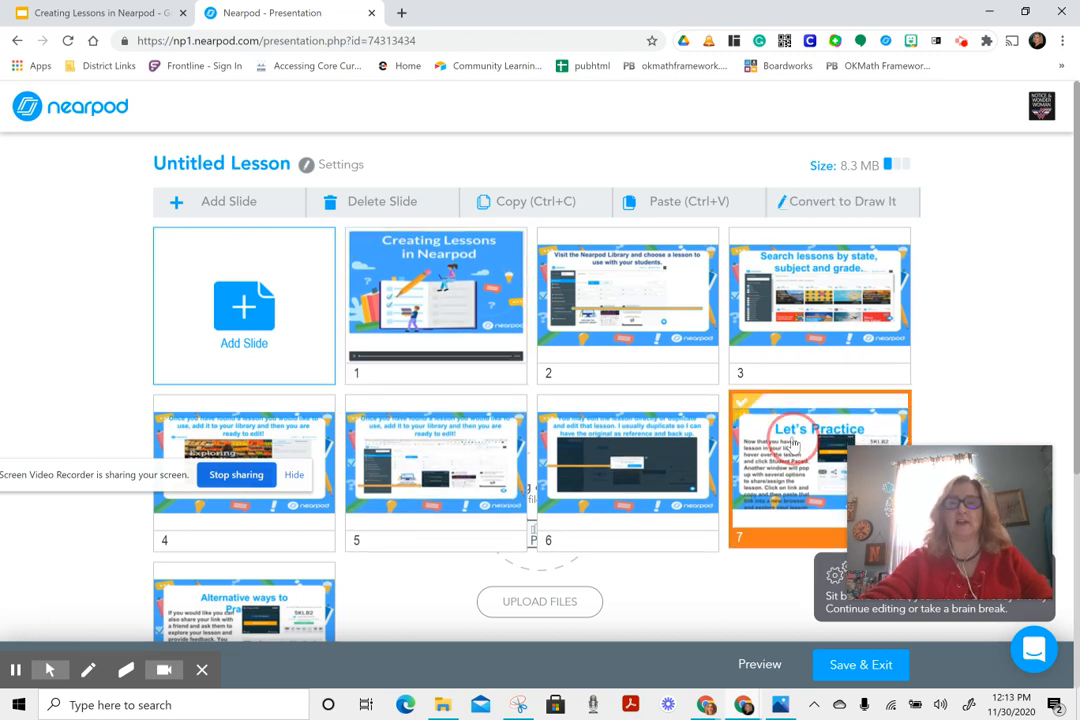
click(829, 200)
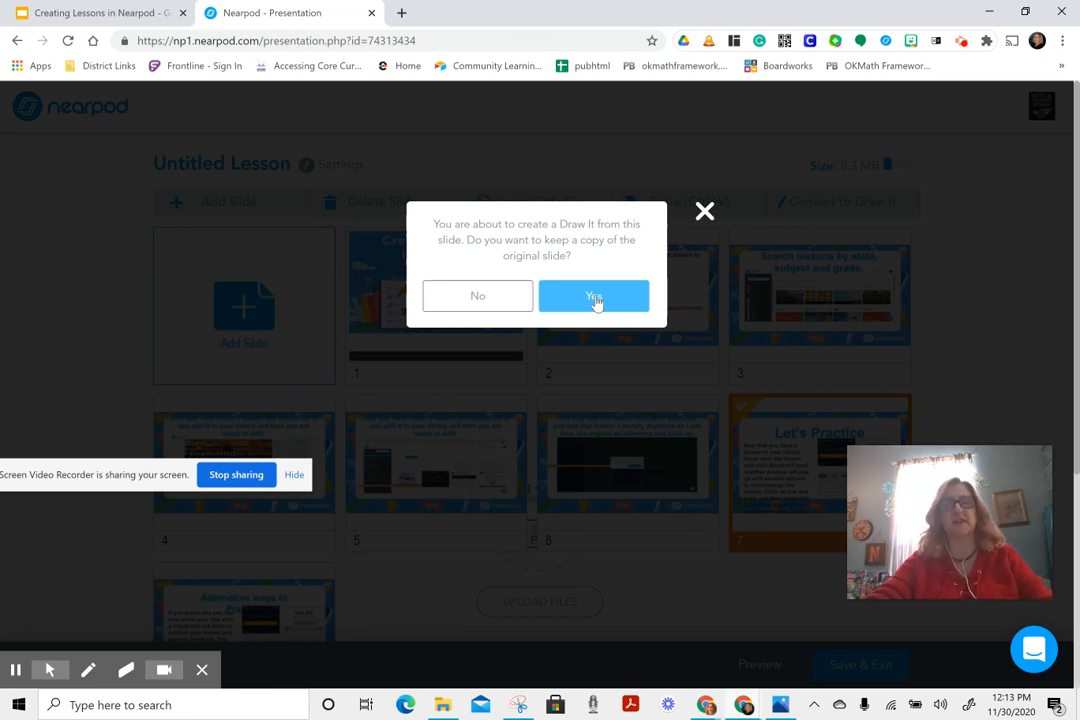
click(482, 297)
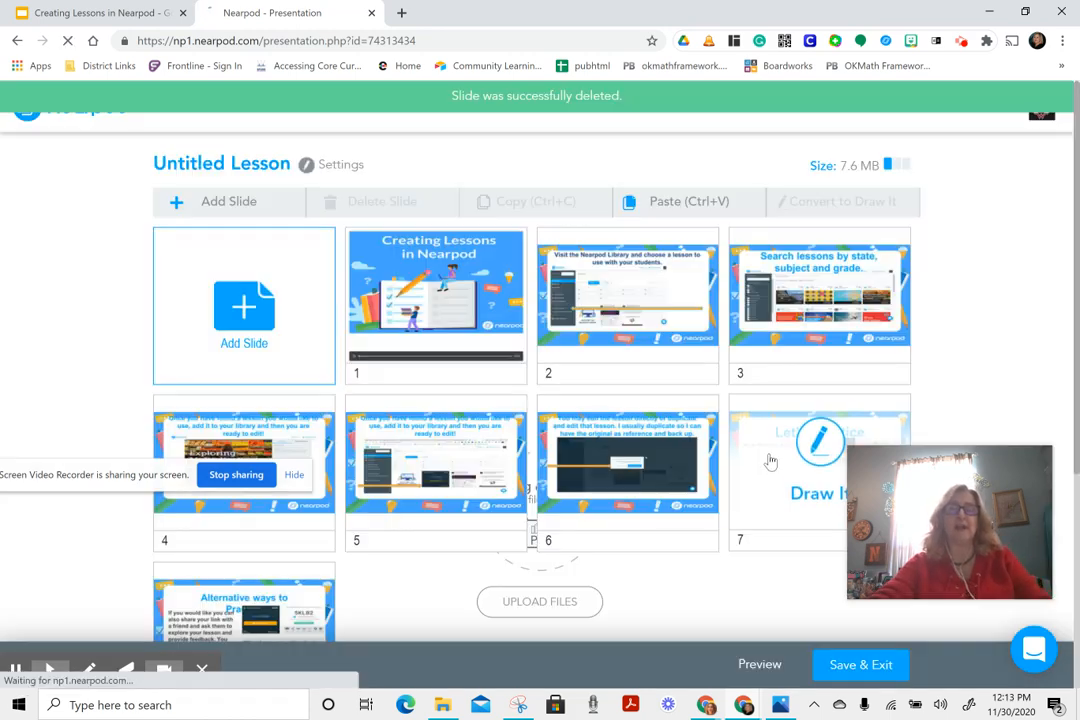
- Add recorded audio instructions about 30 seconds long to the slide 7 Draw It activity and save the activity
click(770, 461)
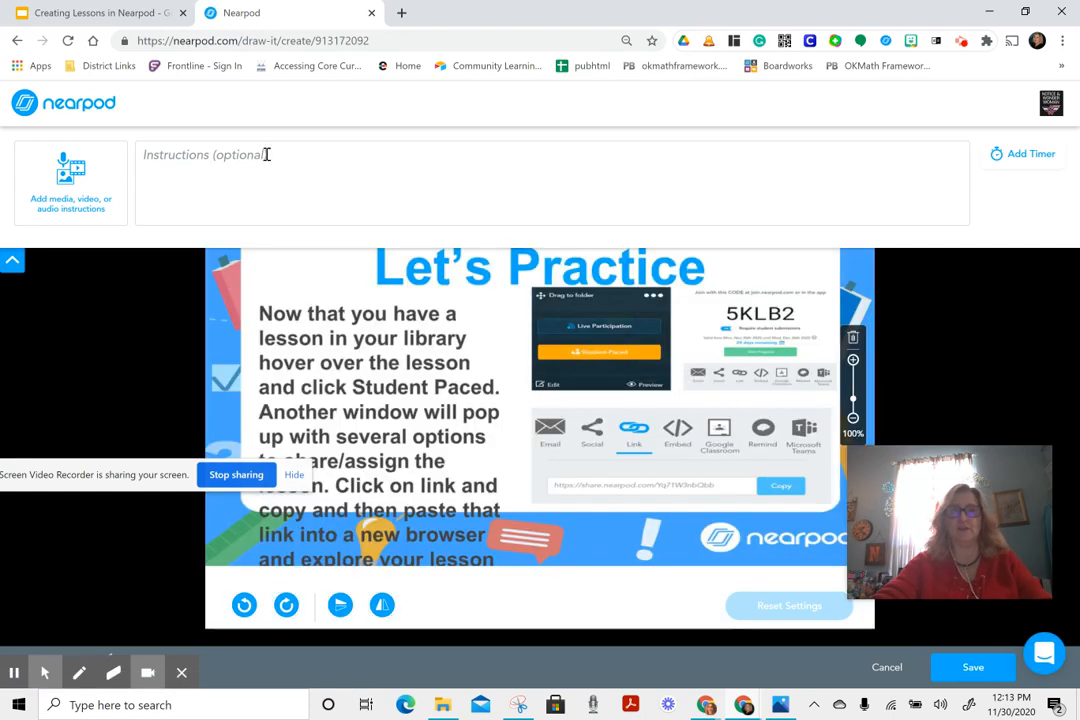
click(86, 182)
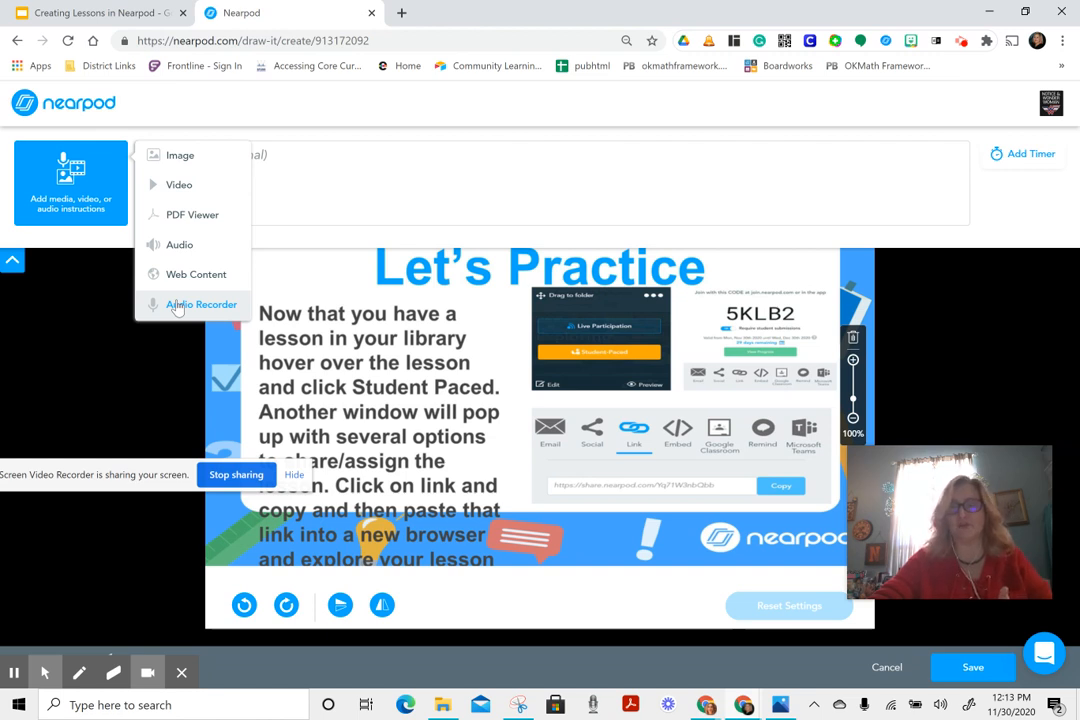
click(176, 306)
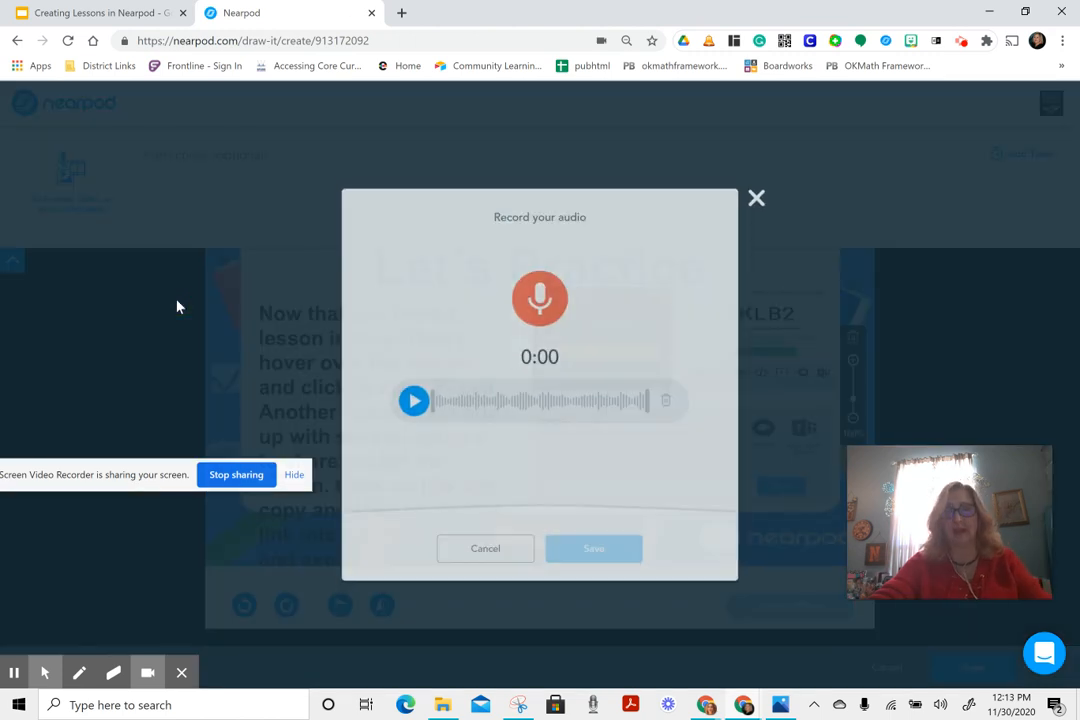
click(543, 294)
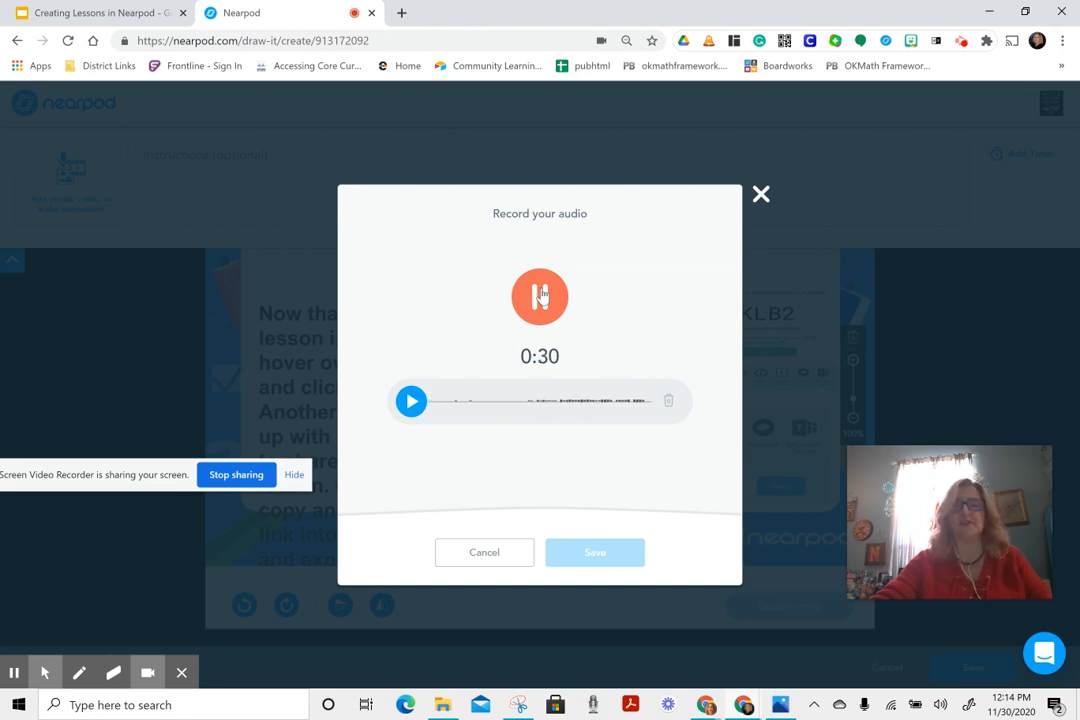
click(540, 295)
click(595, 553)
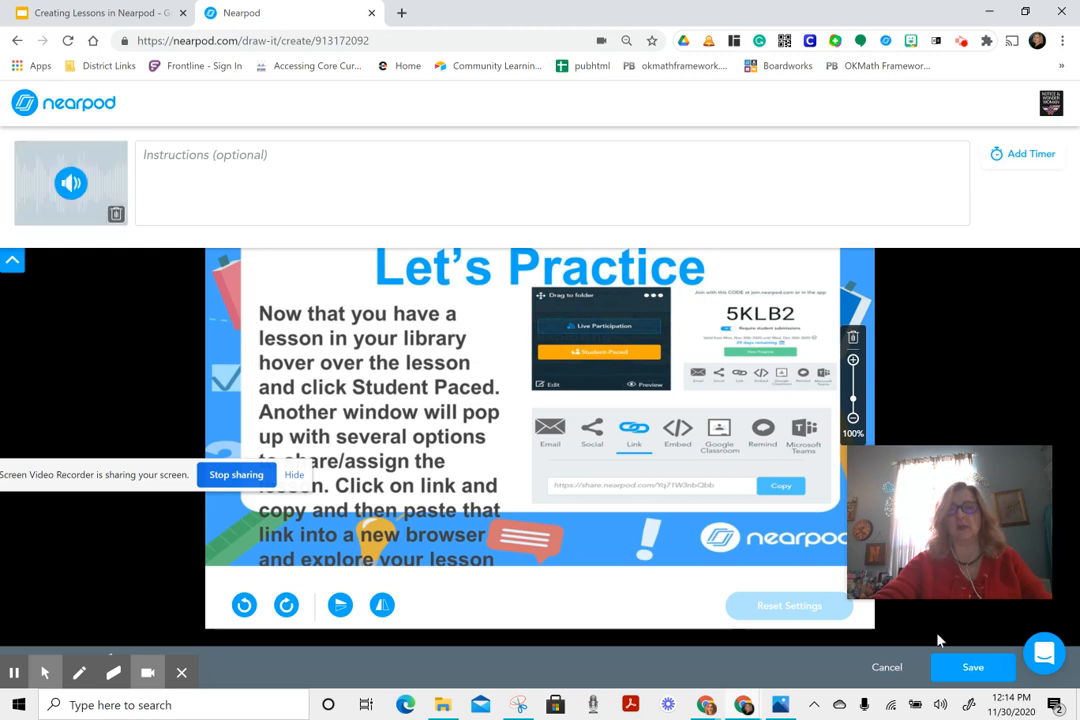
click(970, 680)
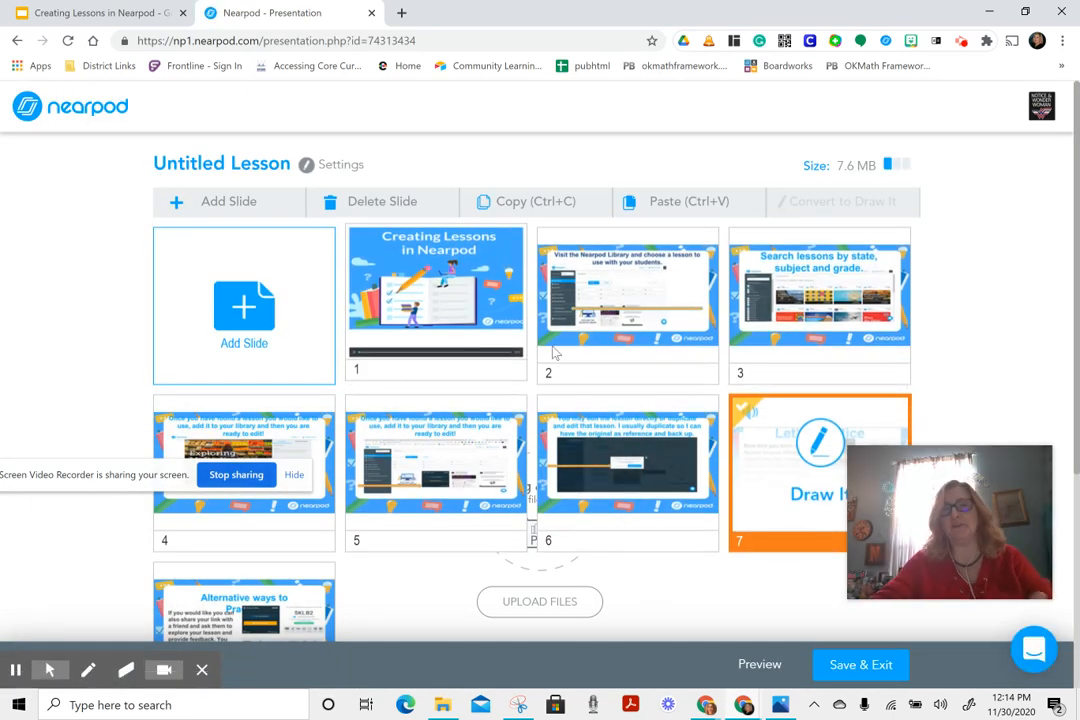
- Insert a Web Content slide between slides 2 and 3 with the URL claremore.k12.ok.us
right_click(725, 301)
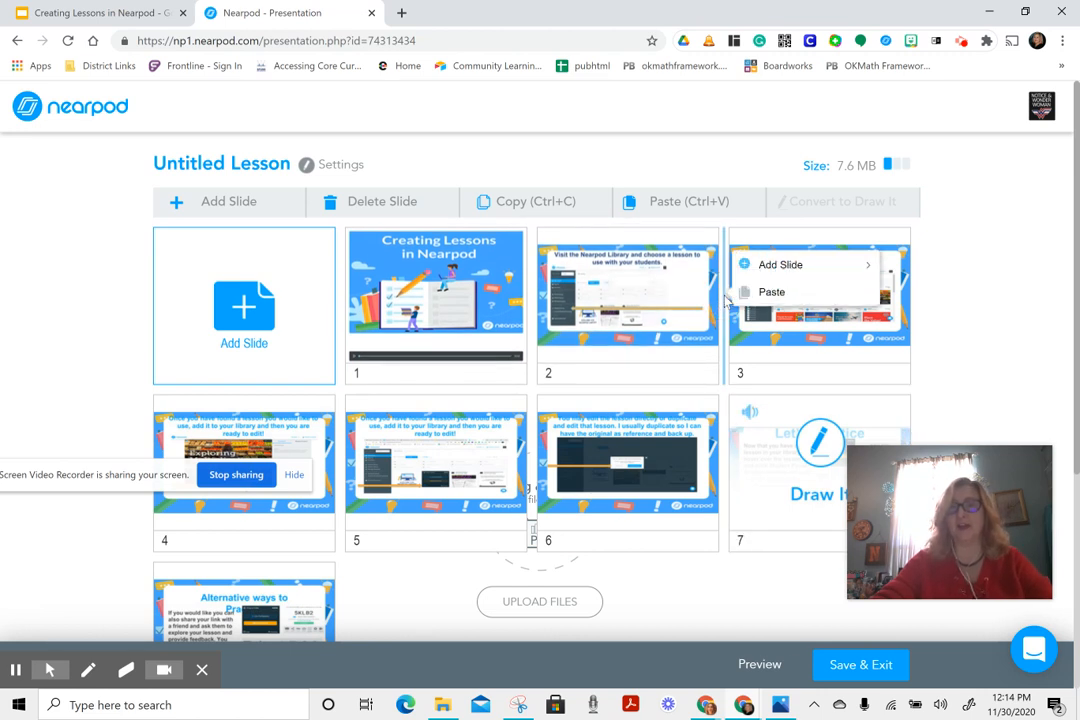
mouse_move(806, 274)
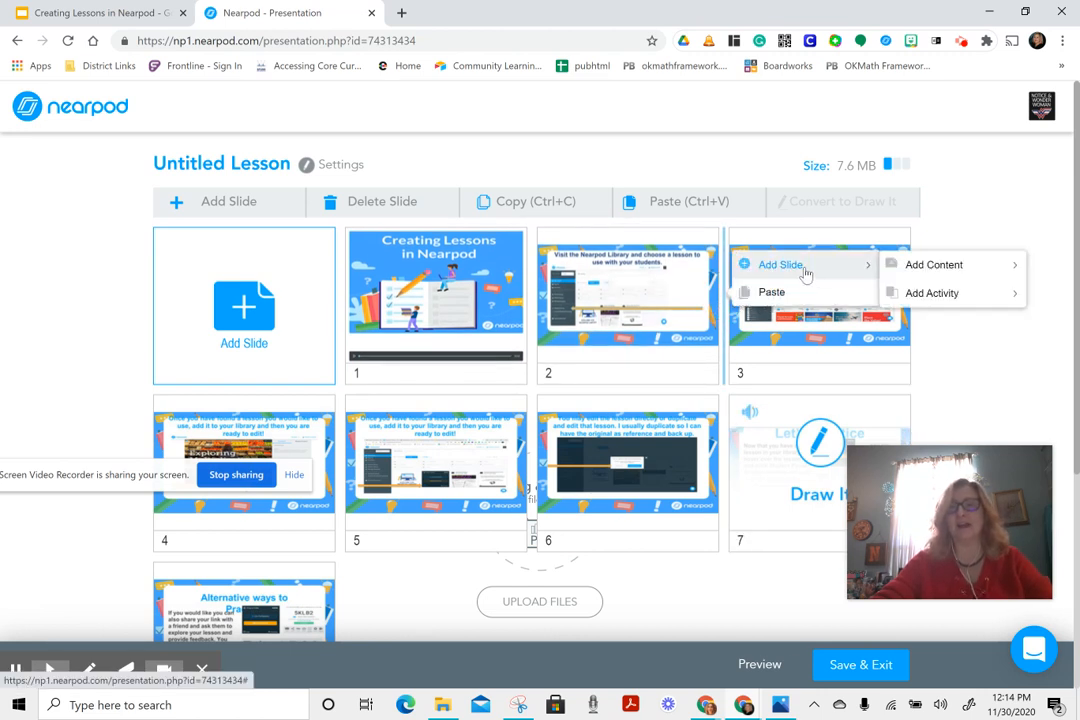
mouse_move(915, 275)
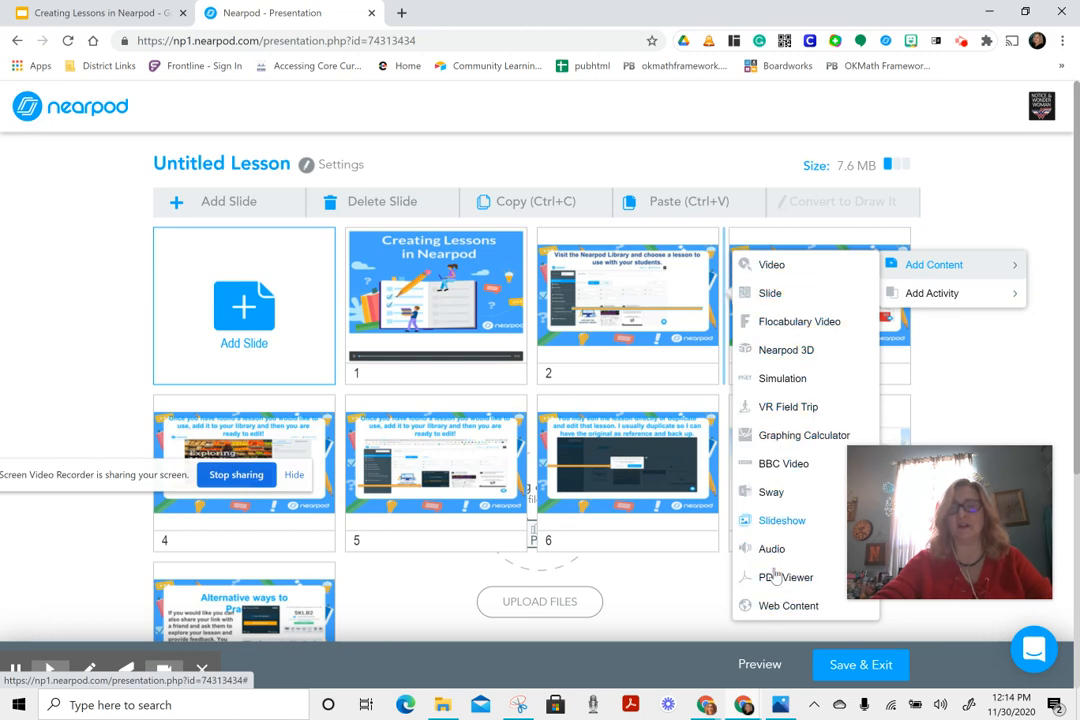
click(768, 606)
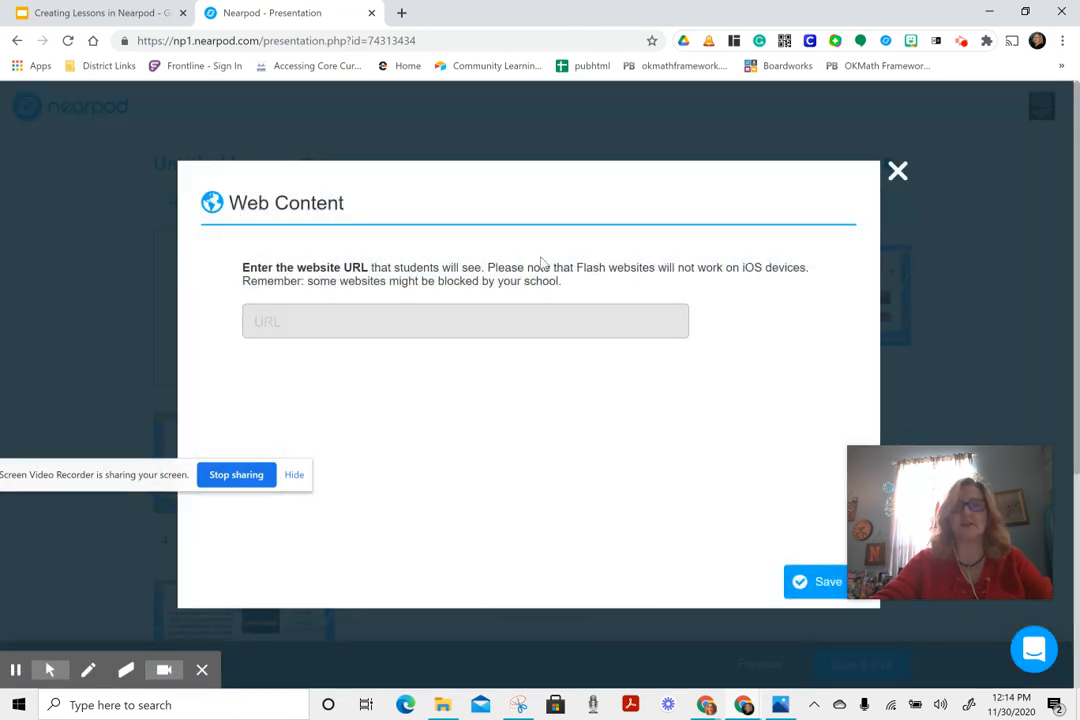
click(345, 322)
text(claremore.k)
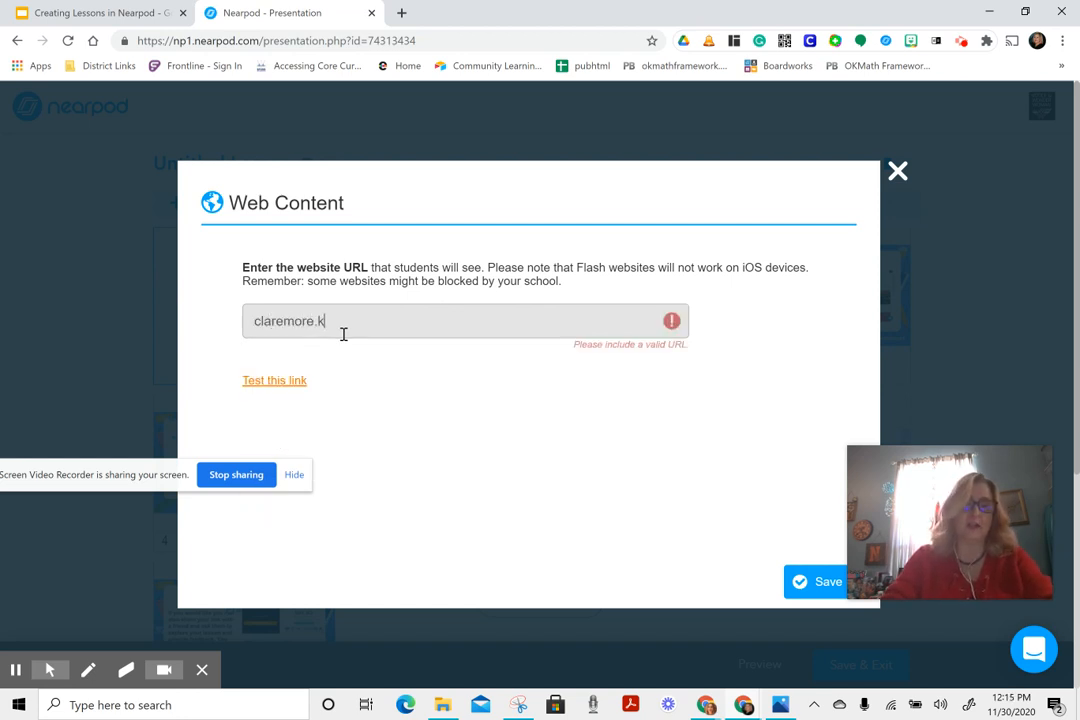
text(12.ok.us)
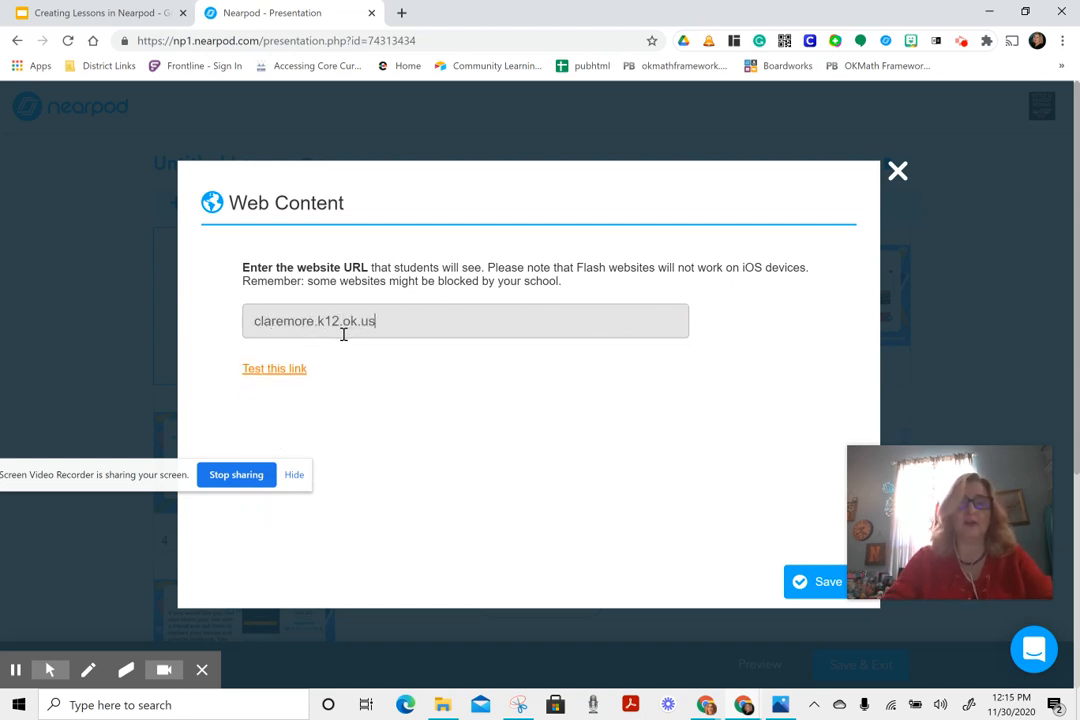
- Test the website link, return to the lesson, and save the Web Content slide
click(299, 370)
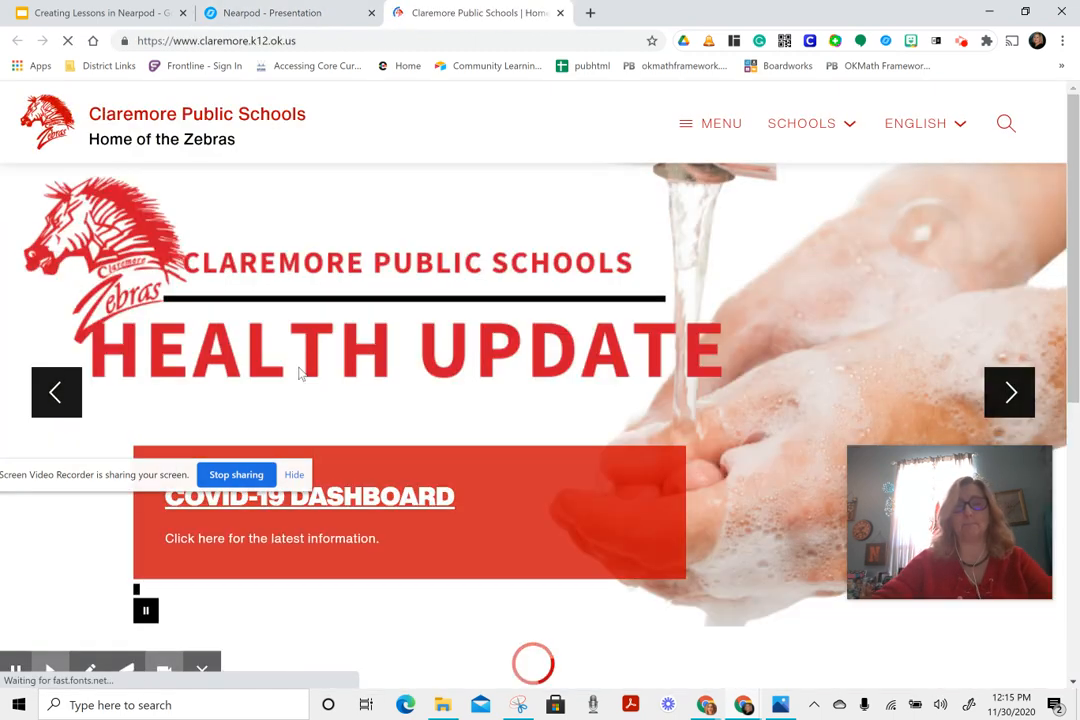
click(272, 12)
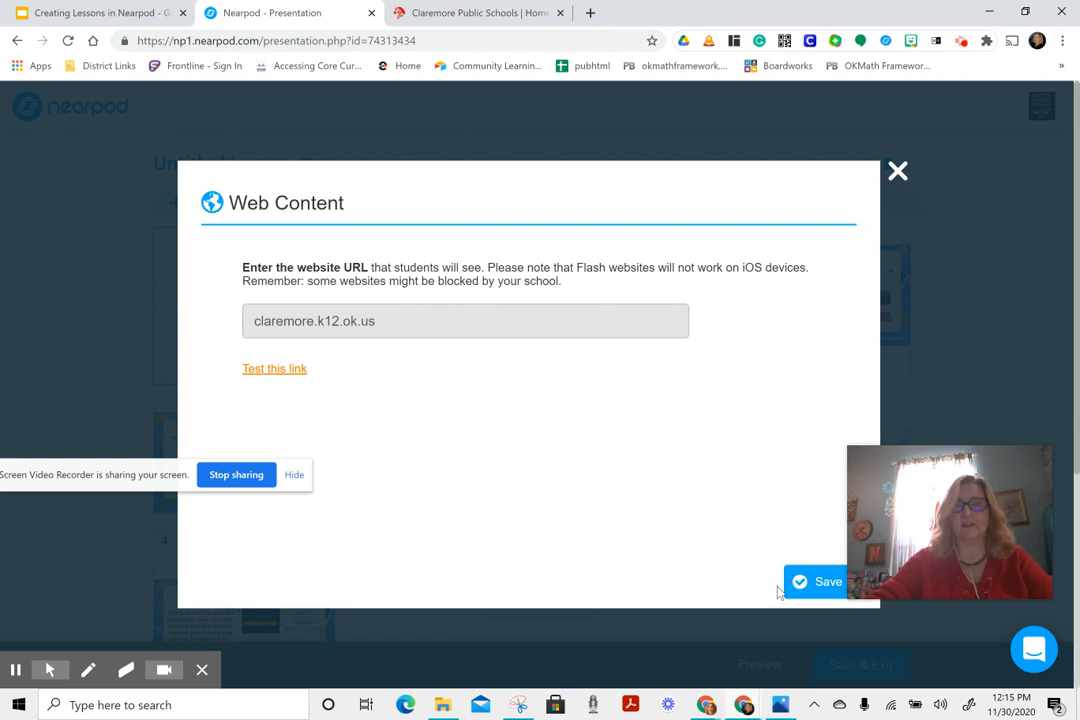
click(818, 586)
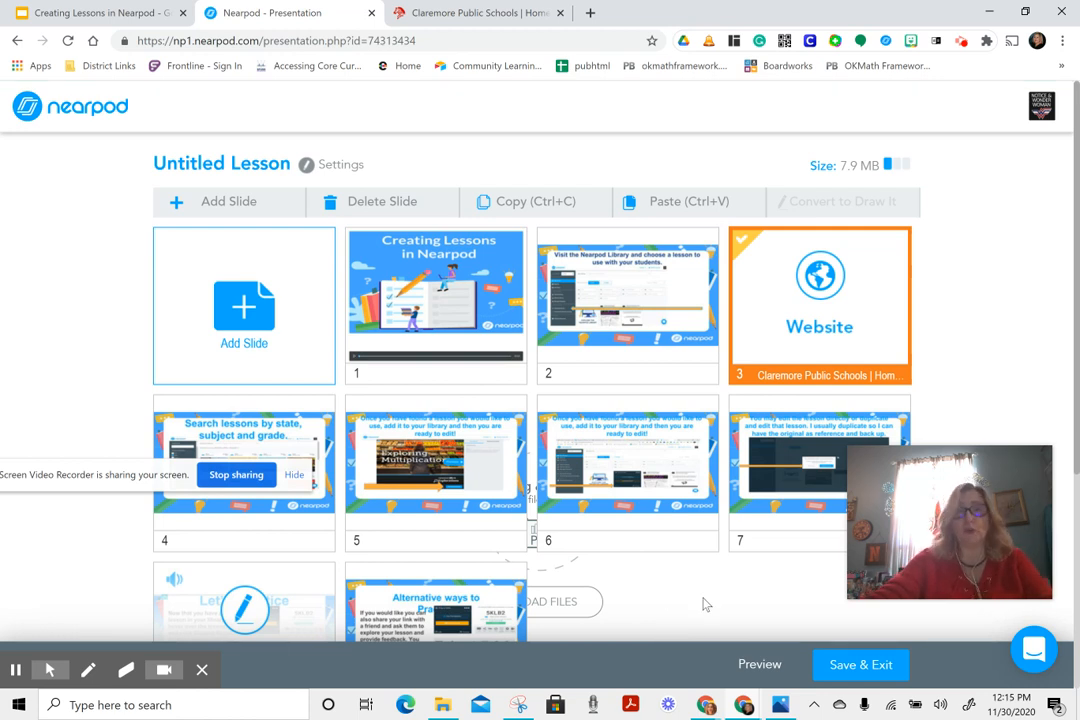
- Open nearpod.com in a new browser tab
click(590, 13)
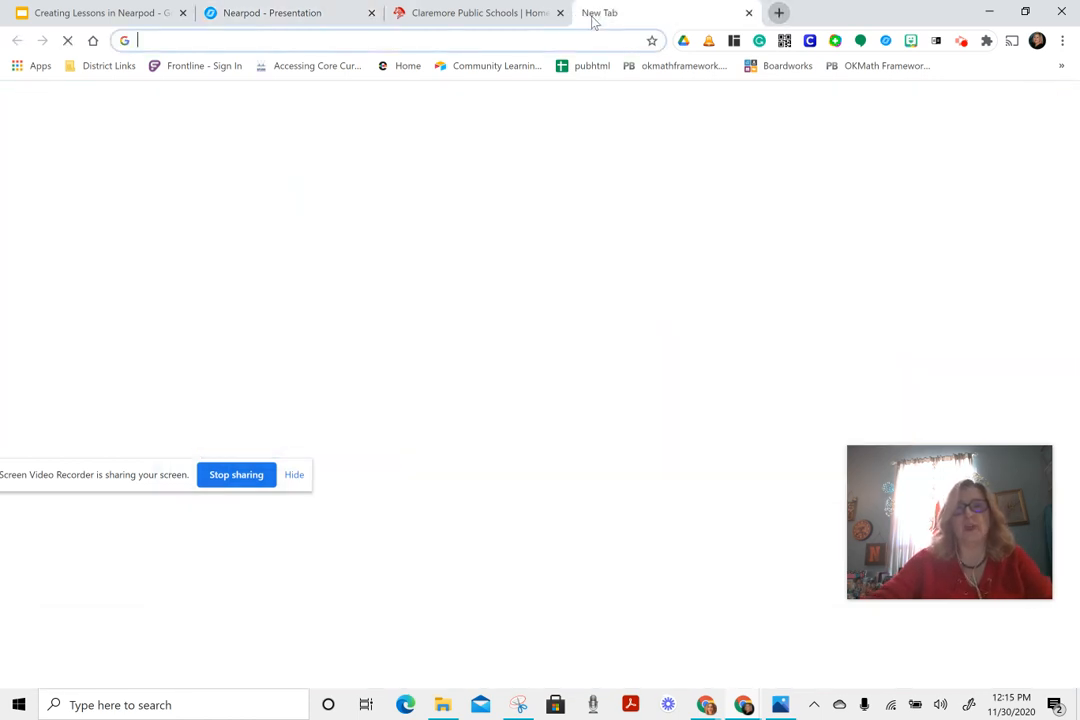
click(224, 44)
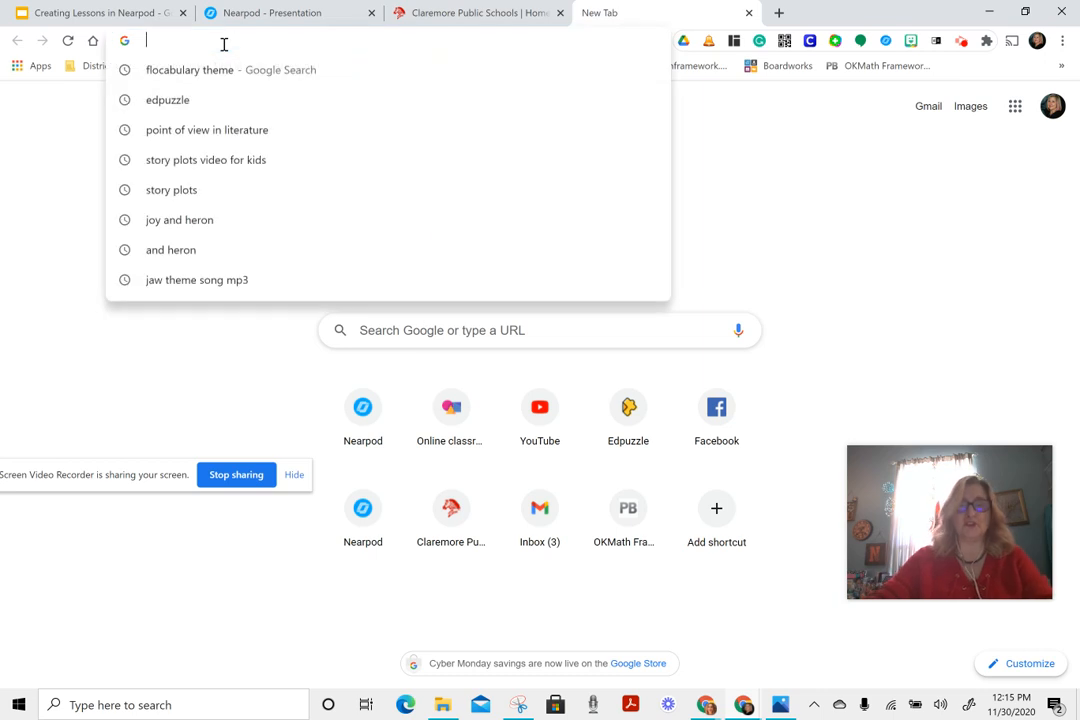
text(nearpod.com)
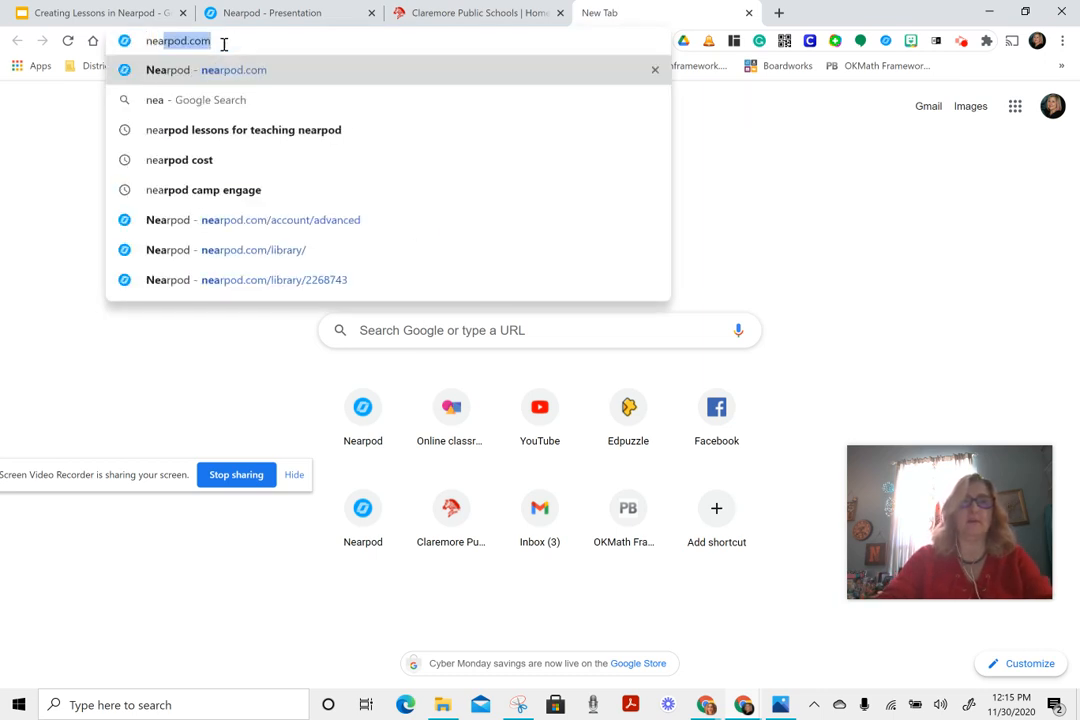
key(Return)
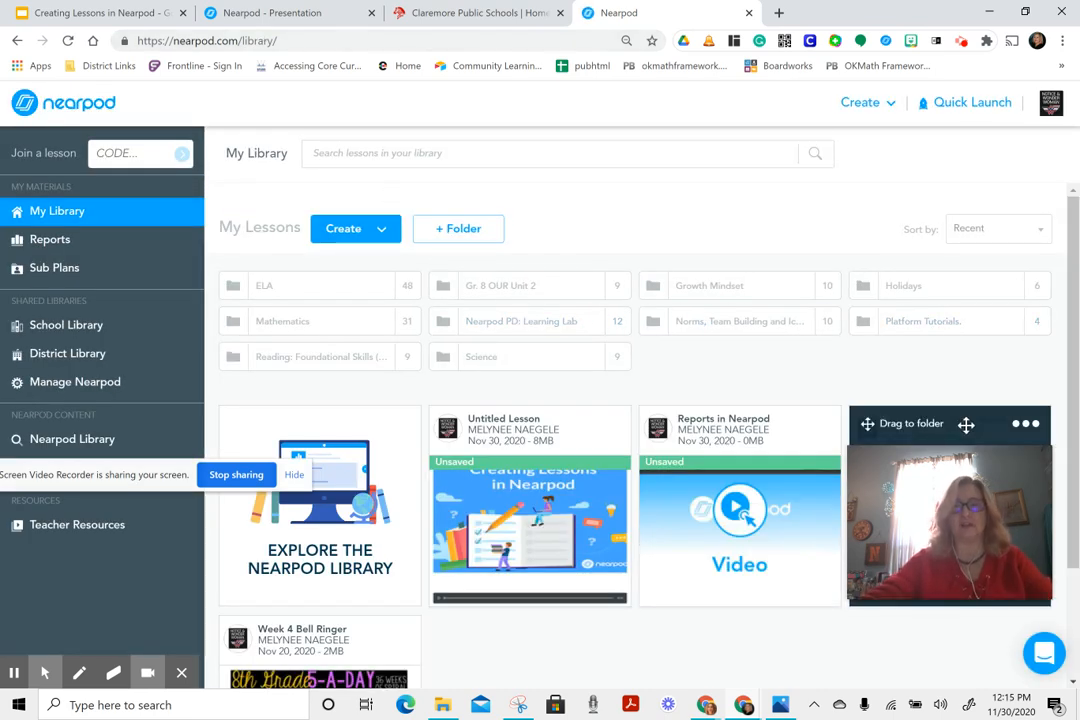
- Open the Tutorial Slide Read Aloud Extension lesson from My Library for editing and copy its only slide
scroll(550, 441, down, 2)
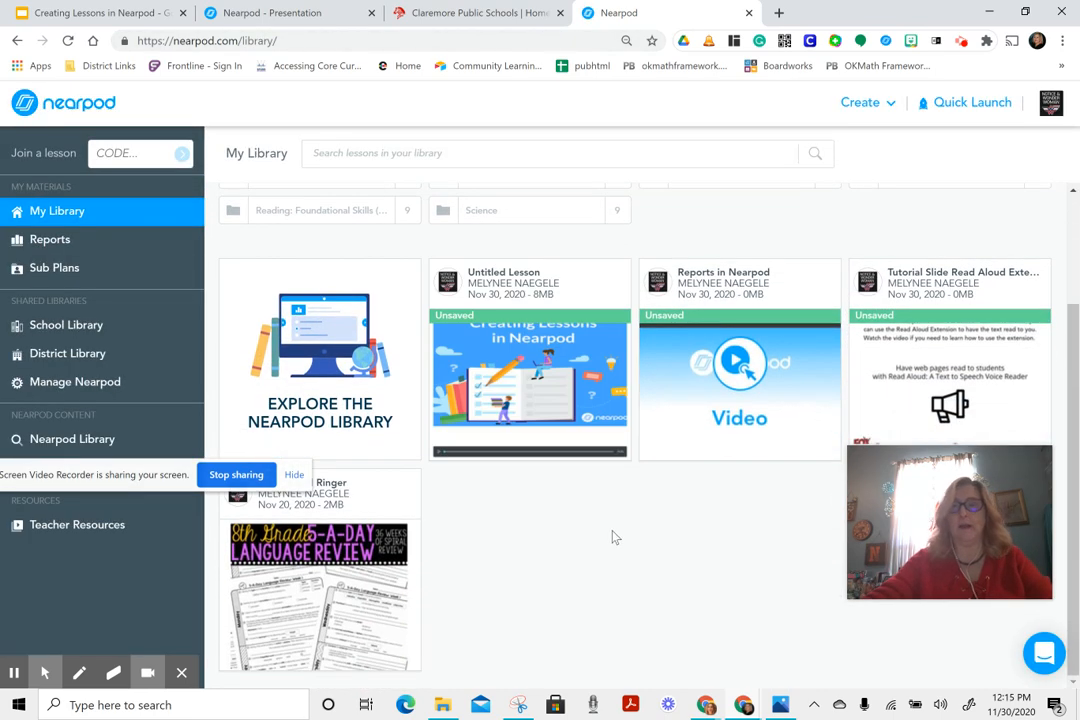
click(962, 364)
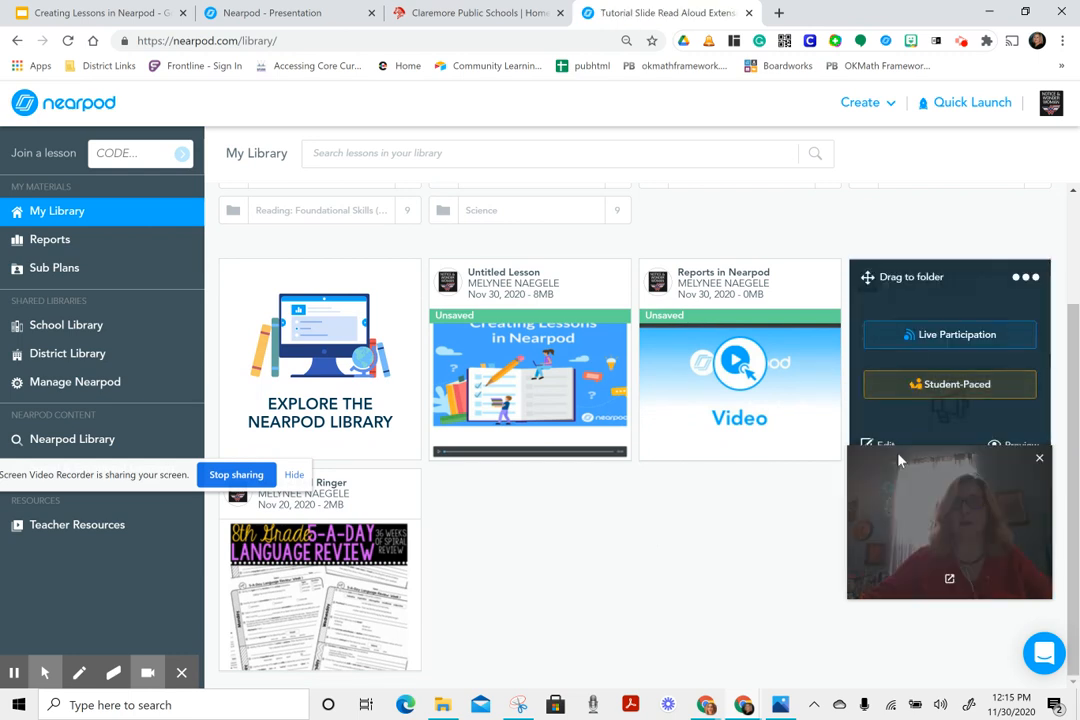
click(885, 450)
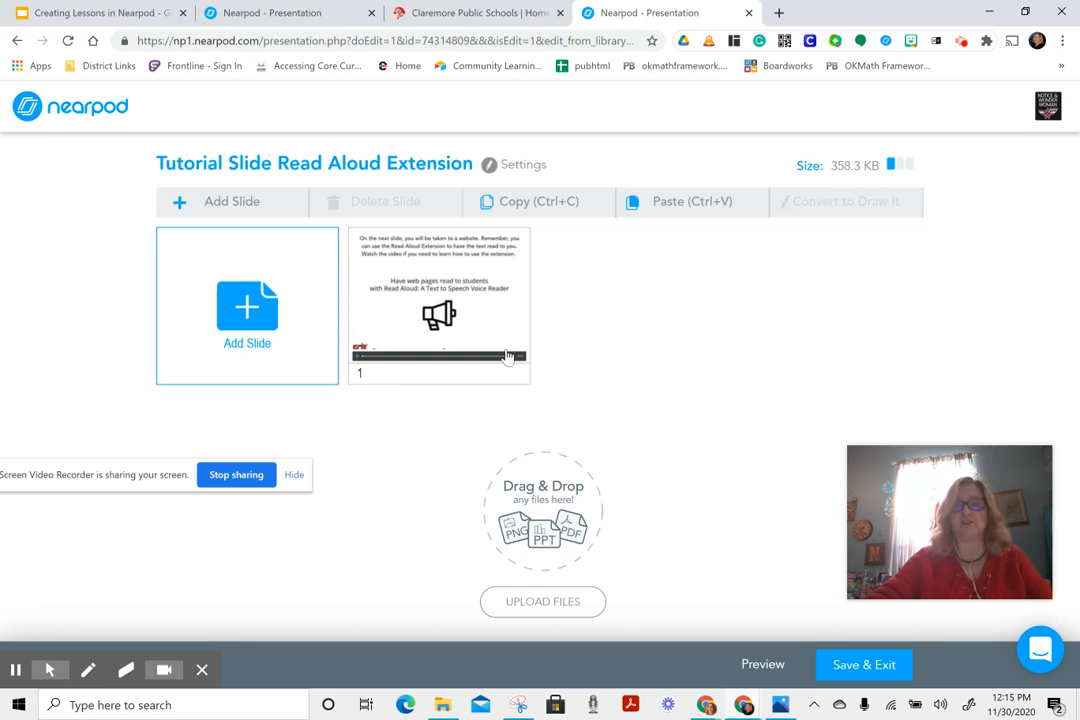
click(408, 272)
right_click(414, 232)
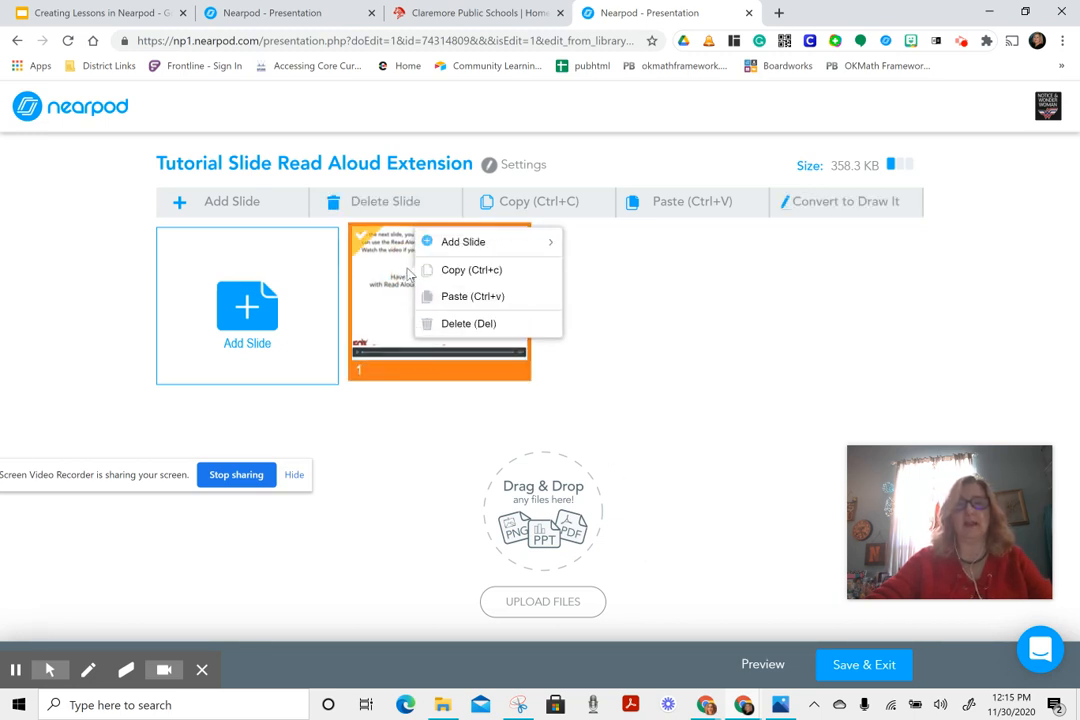
click(452, 274)
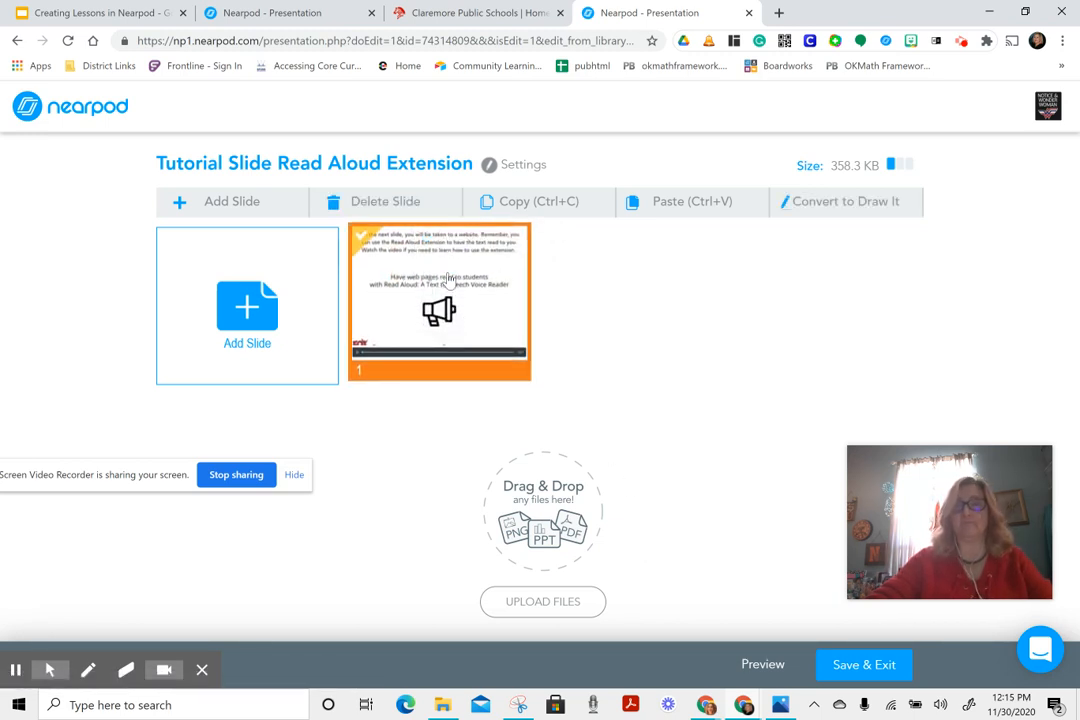
- Paste the copied read-aloud slide into the Untitled Lesson between slide 2 and the Web Content slide
click(262, 12)
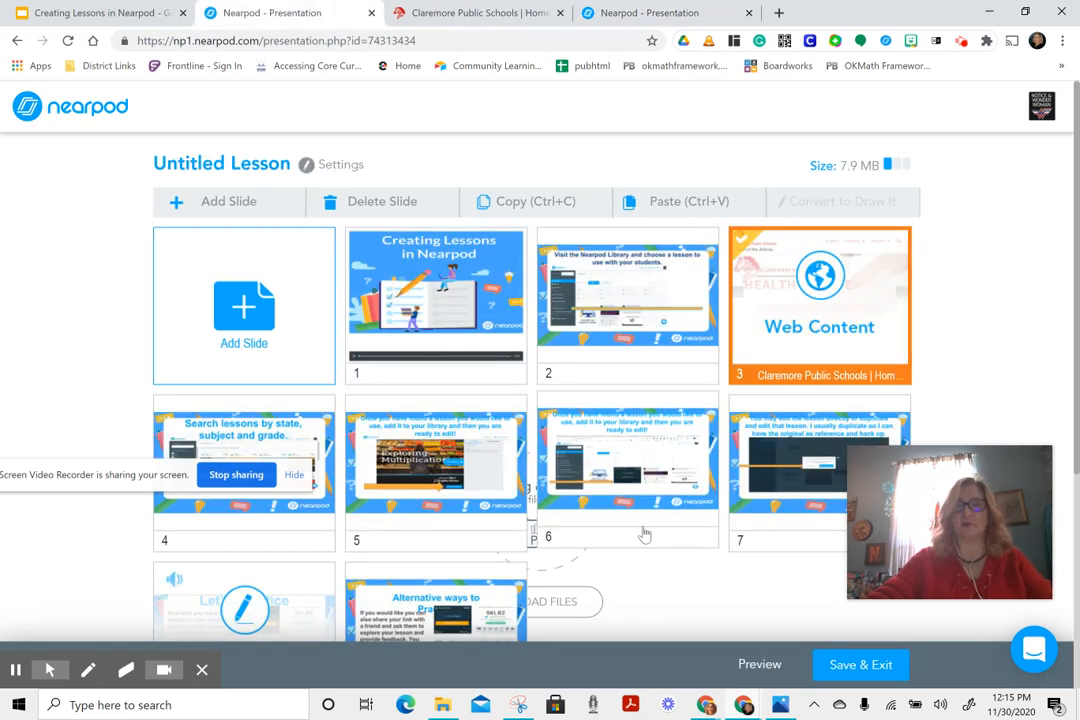
right_click(726, 346)
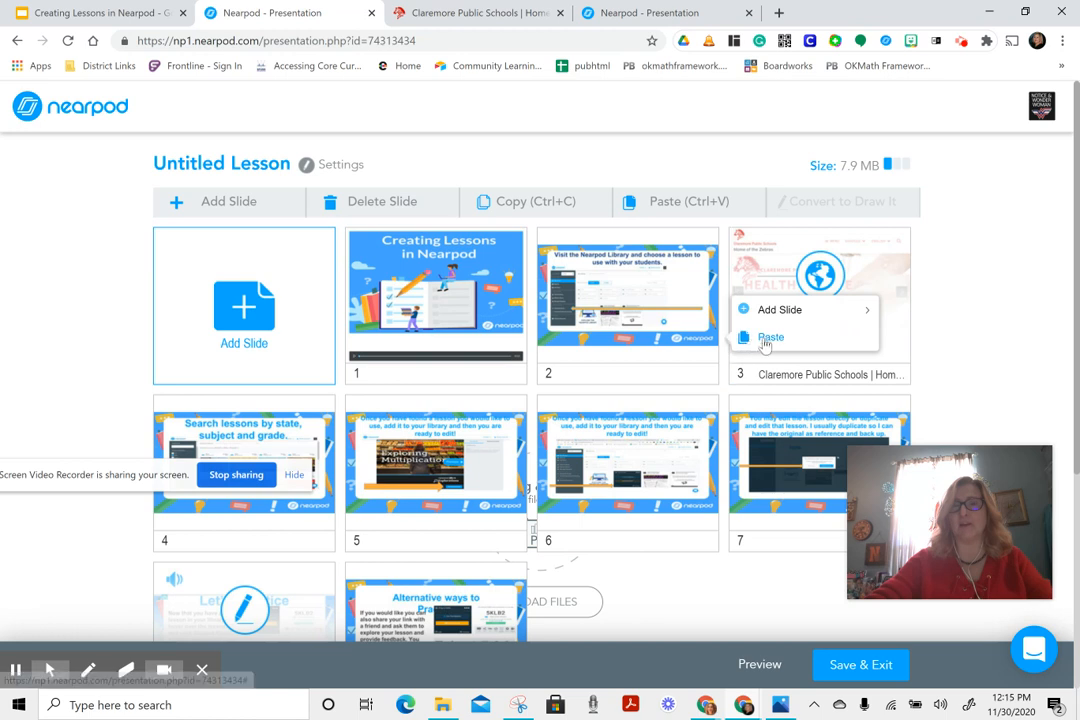
click(772, 337)
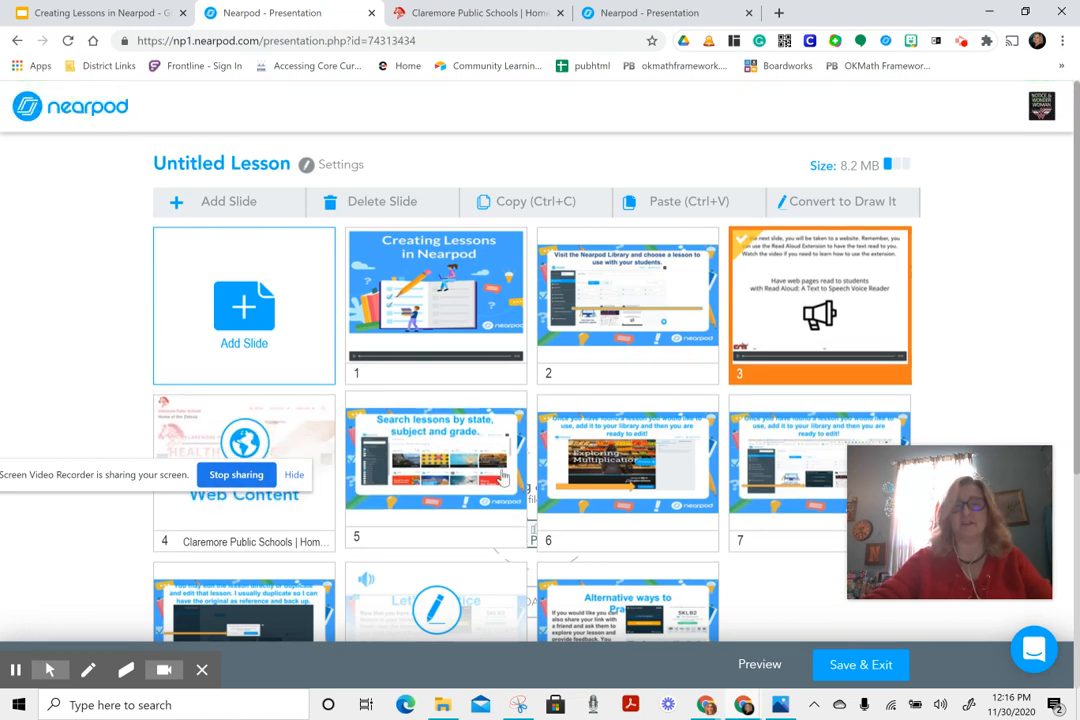
scroll(627, 535, down, 1)
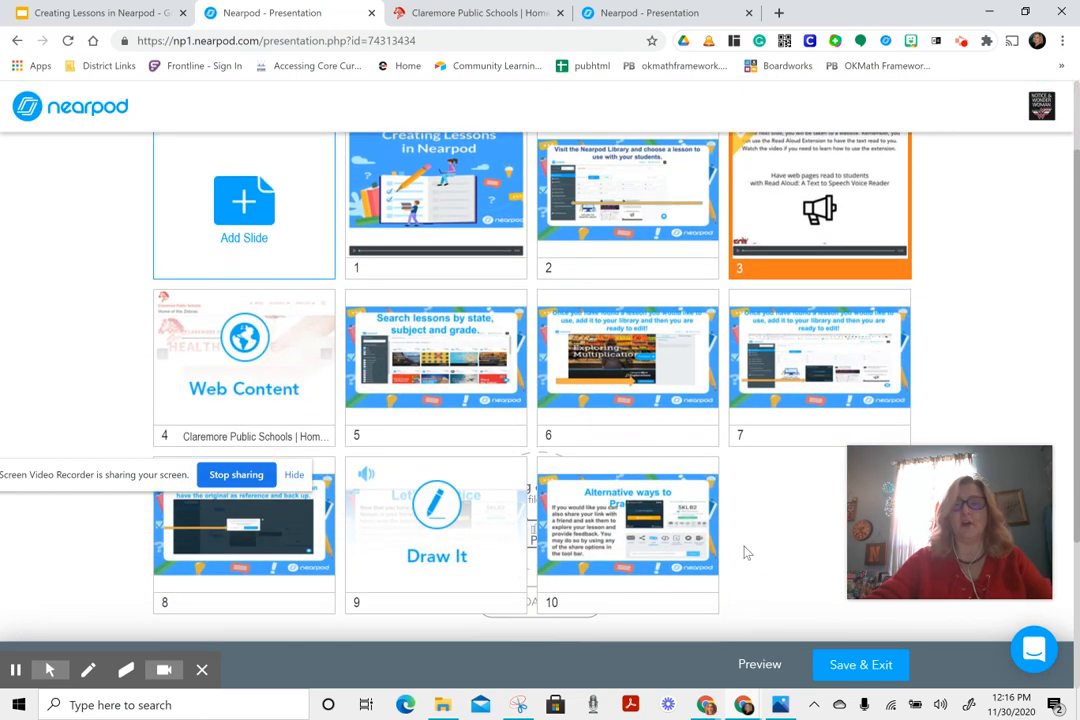
scroll(328, 198, up, 1)
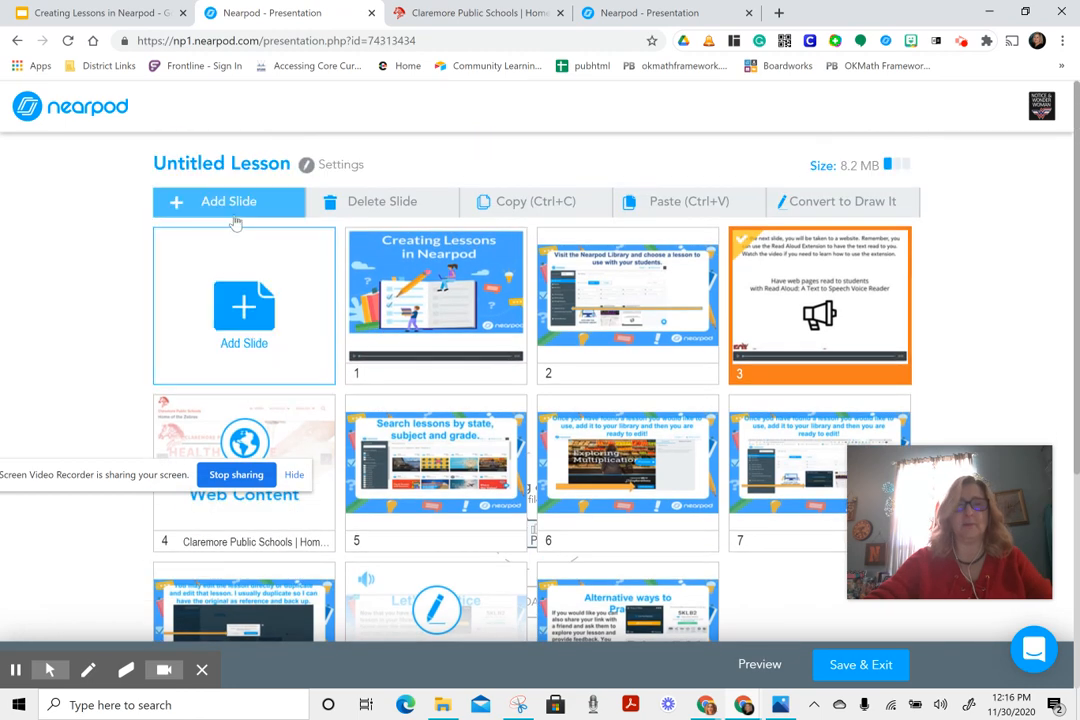
- Add a Matching Pairs activity to the lesson and enter the text "Red" as the first half of pair 1
click(231, 203)
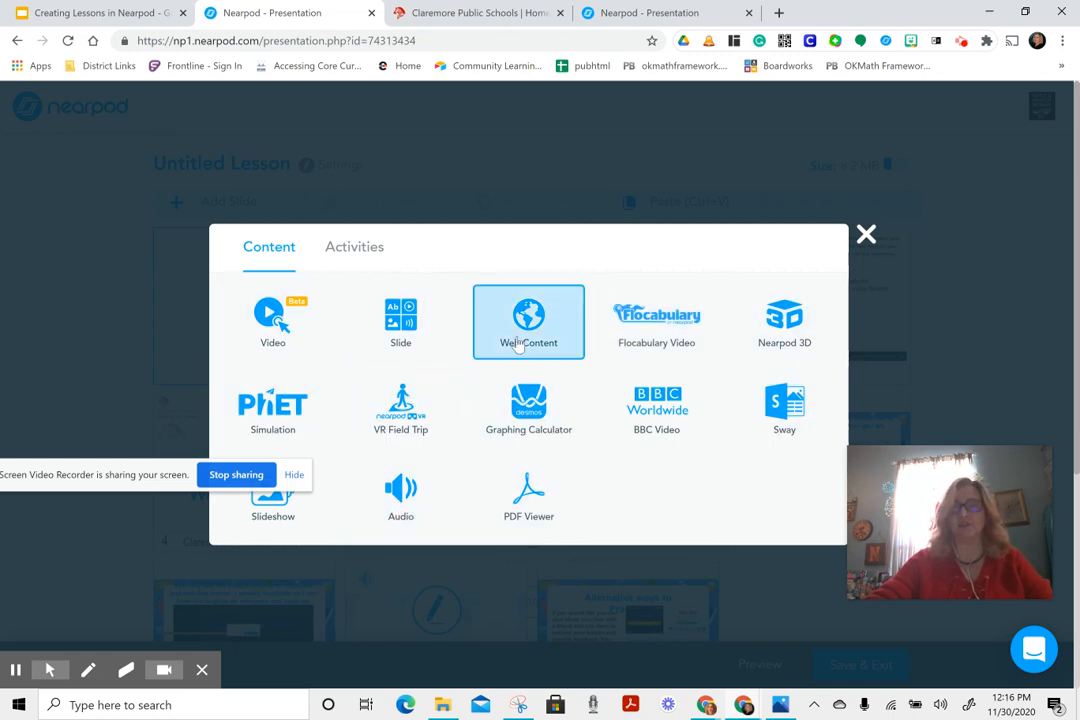
click(366, 256)
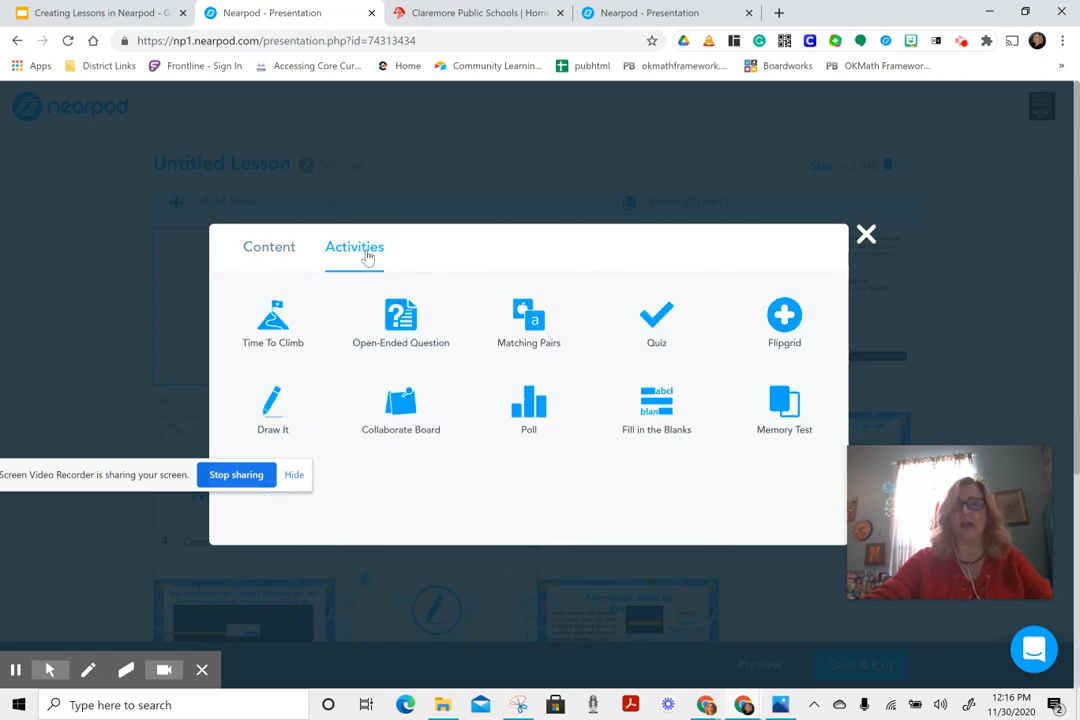
click(520, 322)
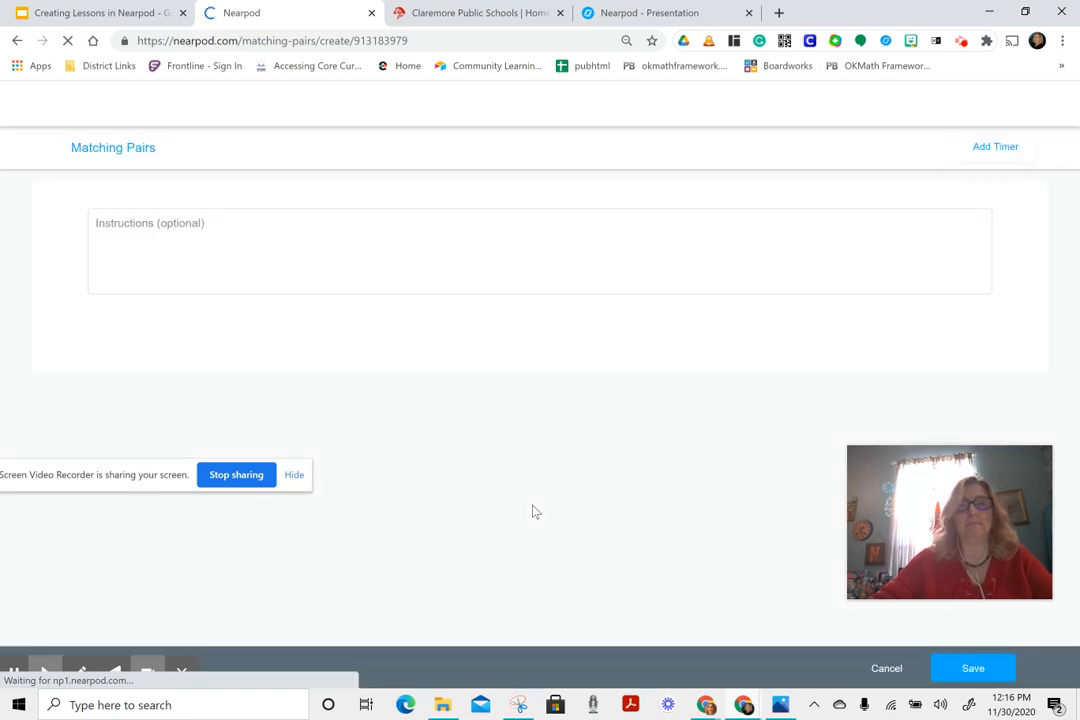
click(521, 424)
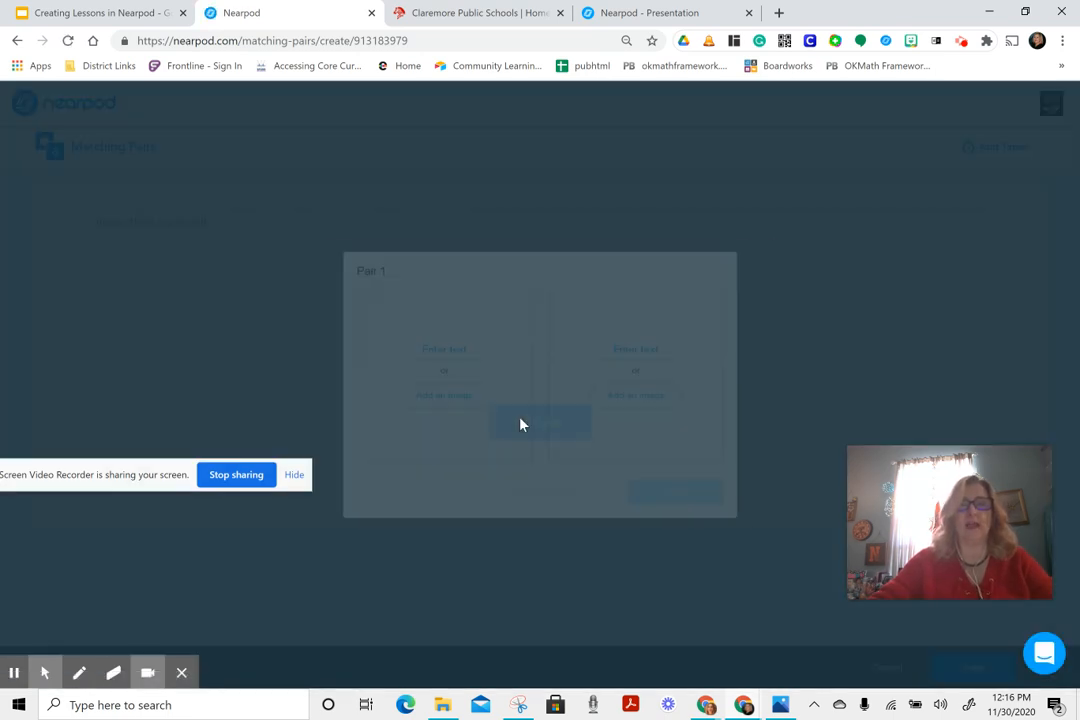
click(421, 344)
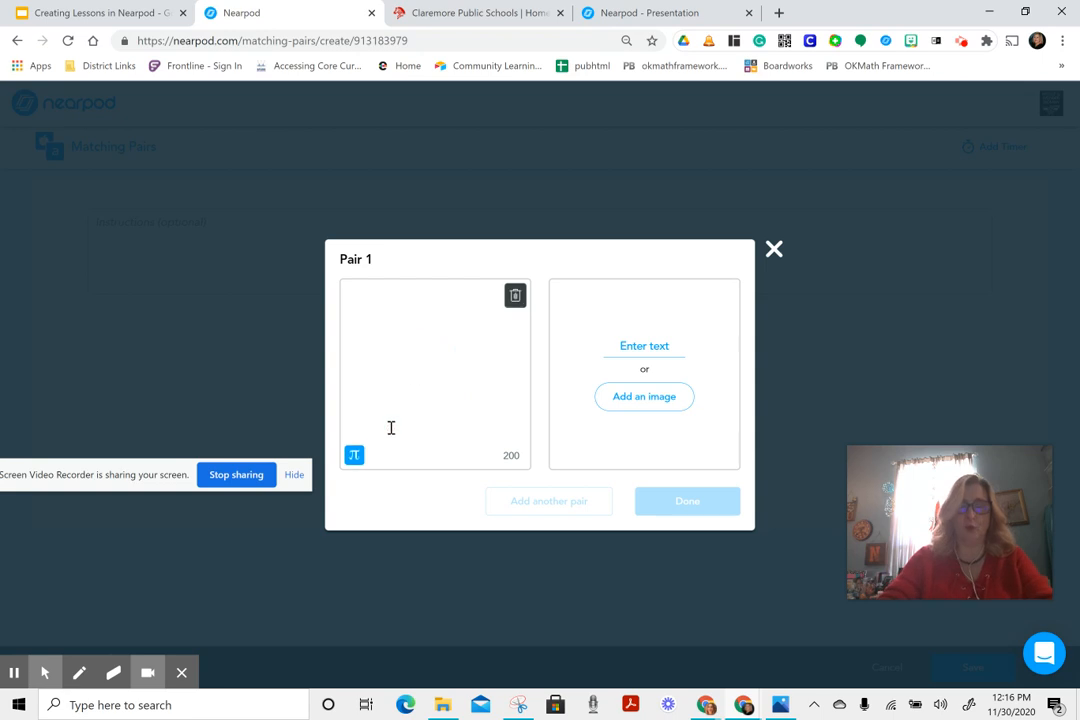
- Try to add a solid red image from the first row of an image search for "red" to pair 1
click(647, 400)
click(470, 244)
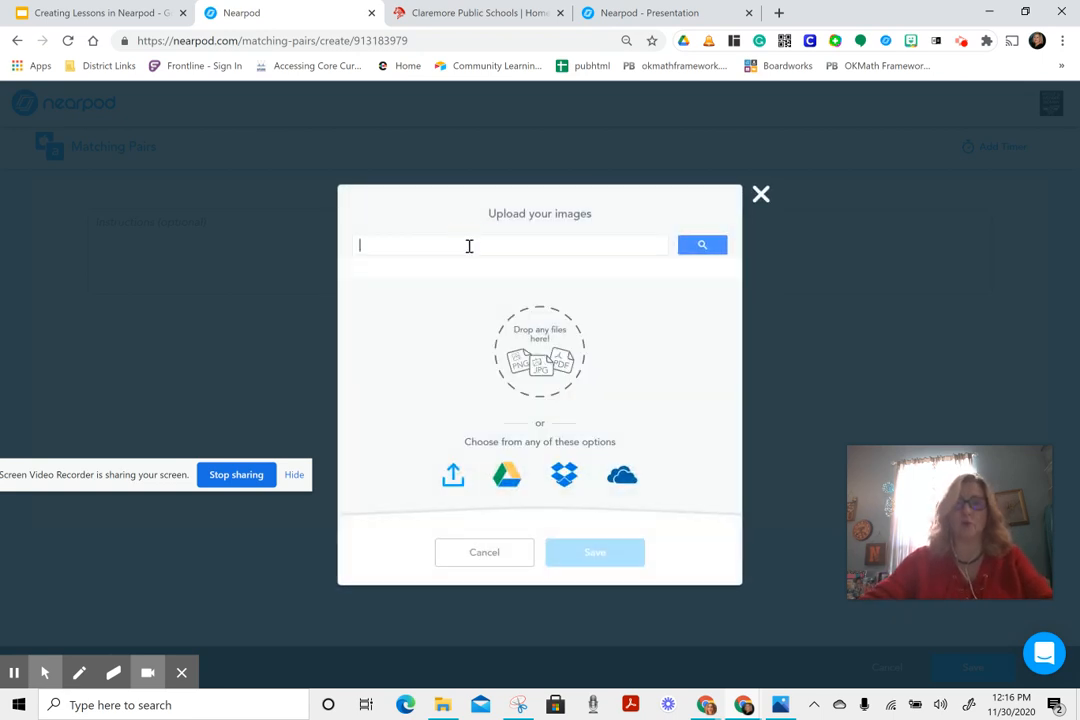
text(red)
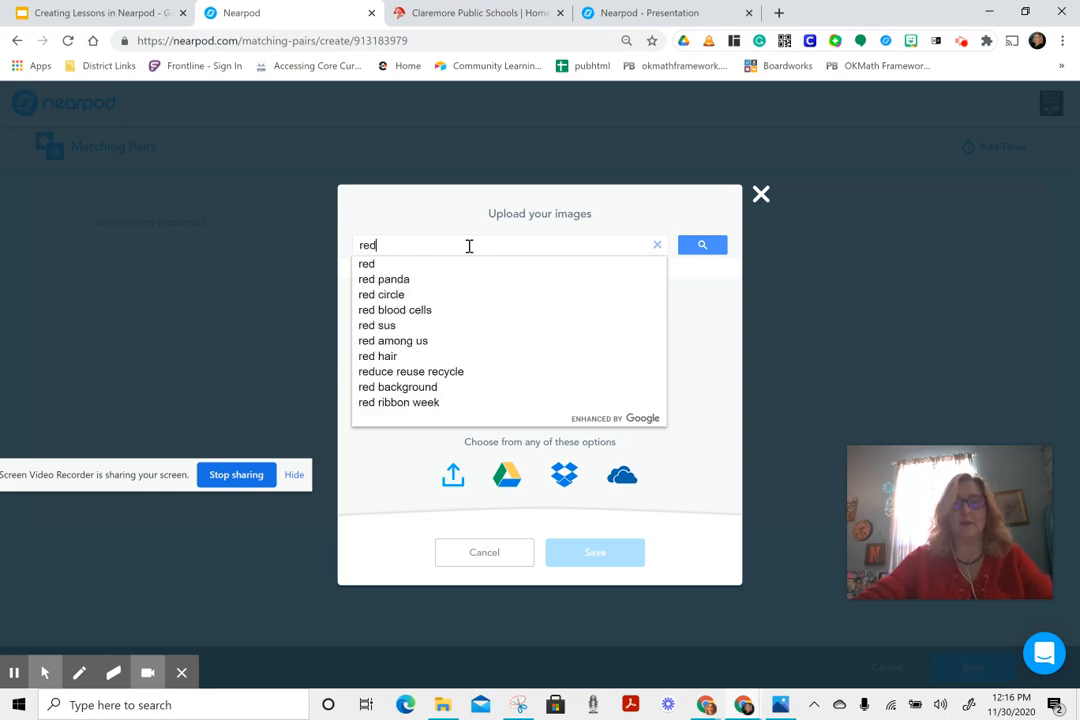
click(702, 246)
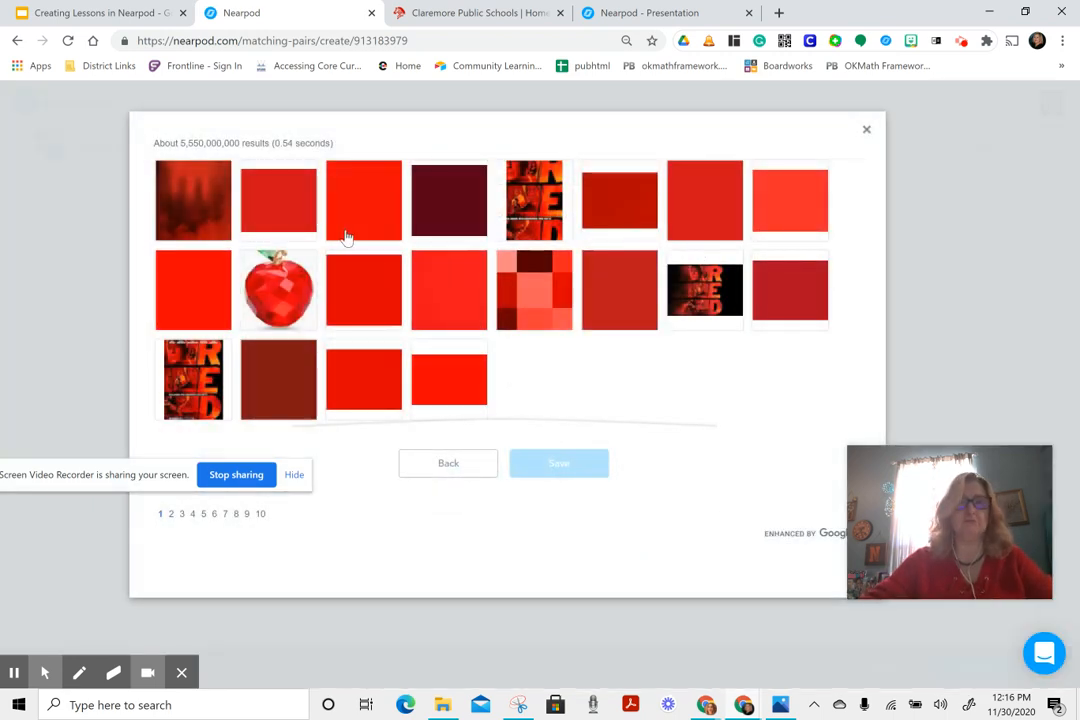
click(345, 236)
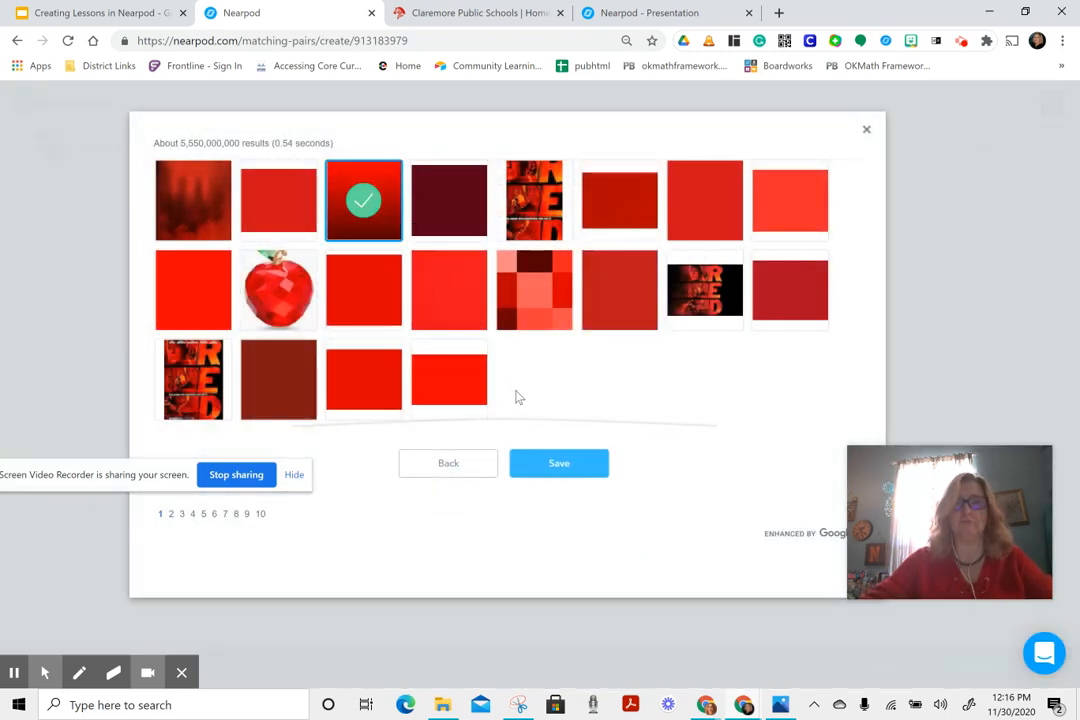
click(575, 467)
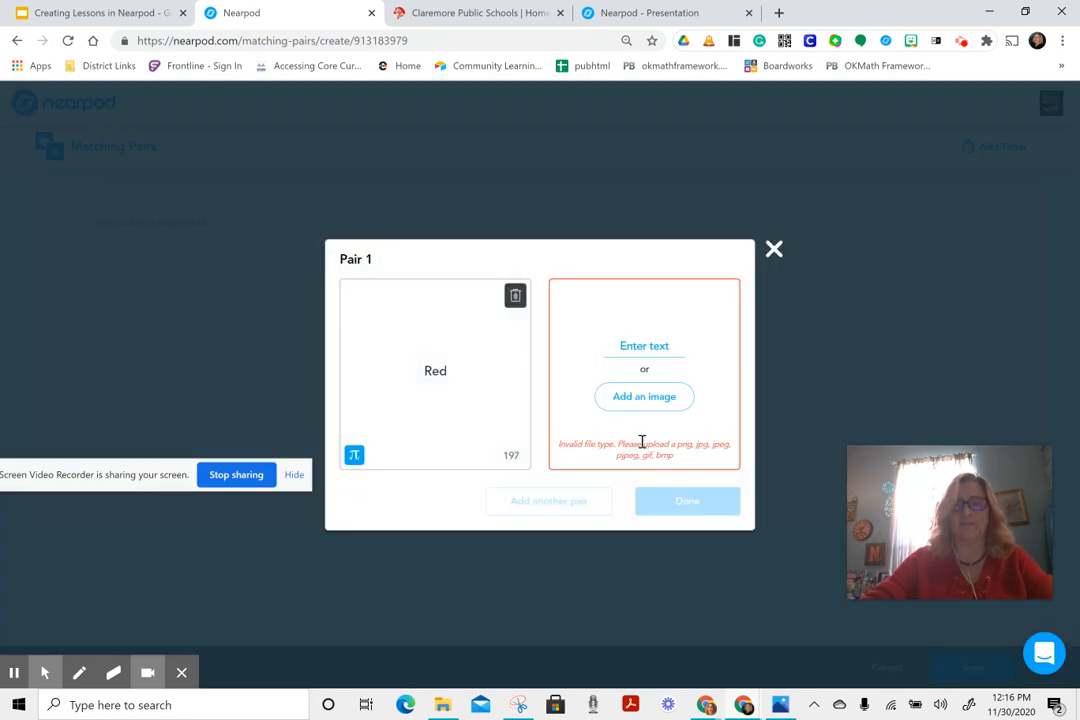
- Search images for "red" and add the solid red square that starts the second row as pair 1's matching image
click(644, 395)
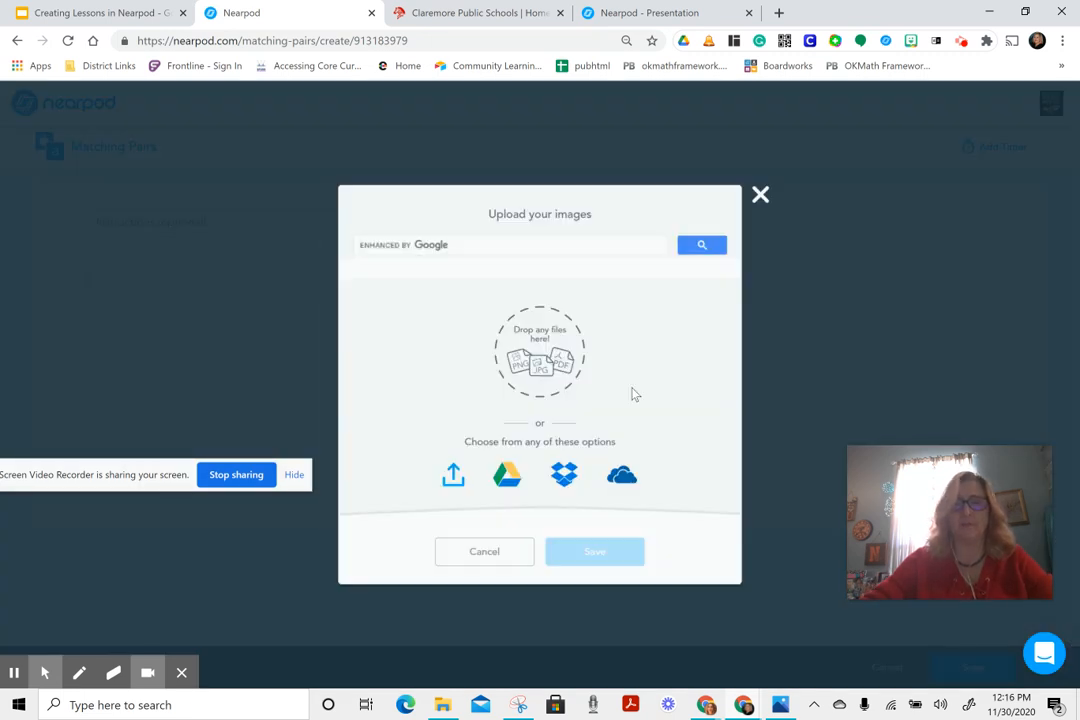
click(476, 244)
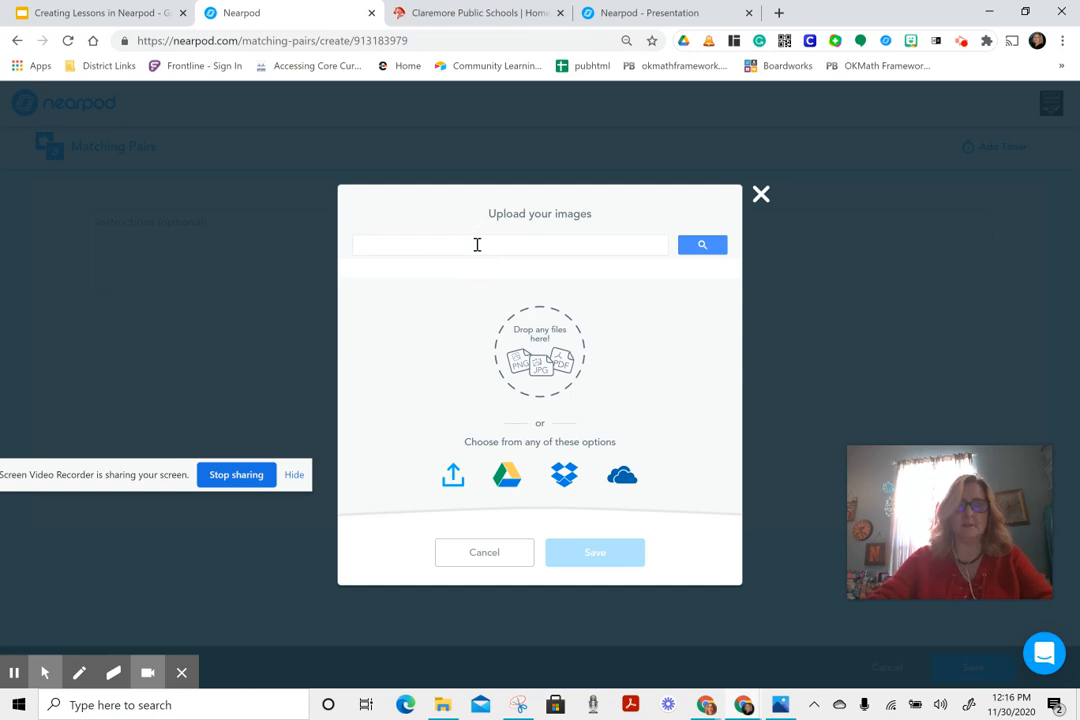
text(red)
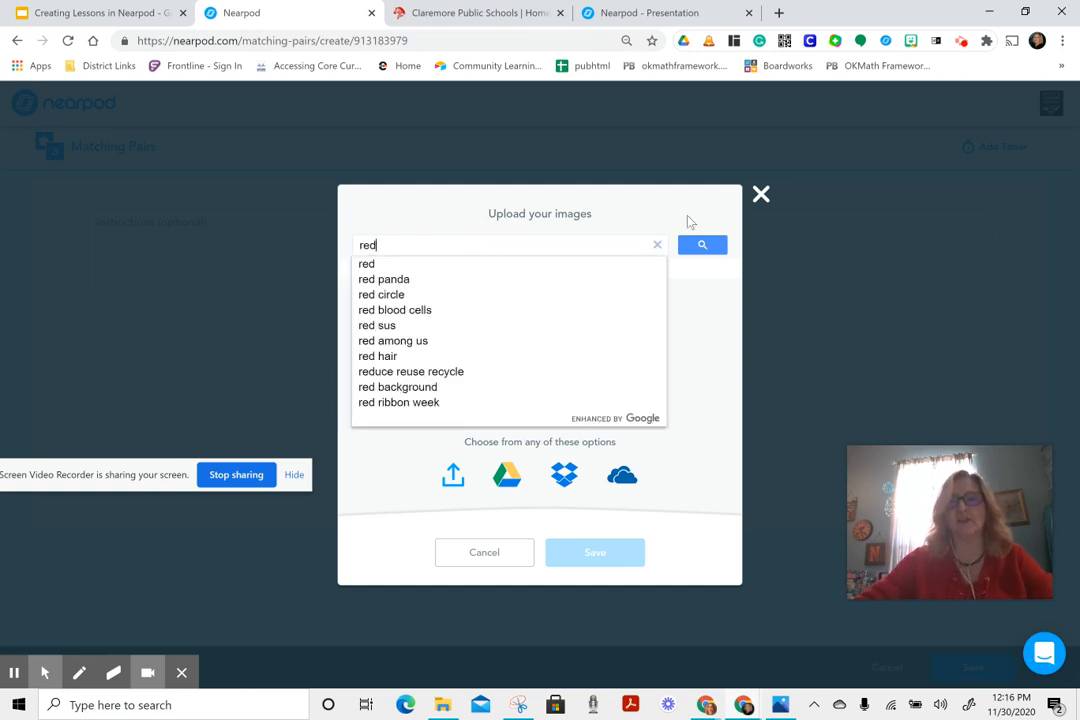
click(700, 247)
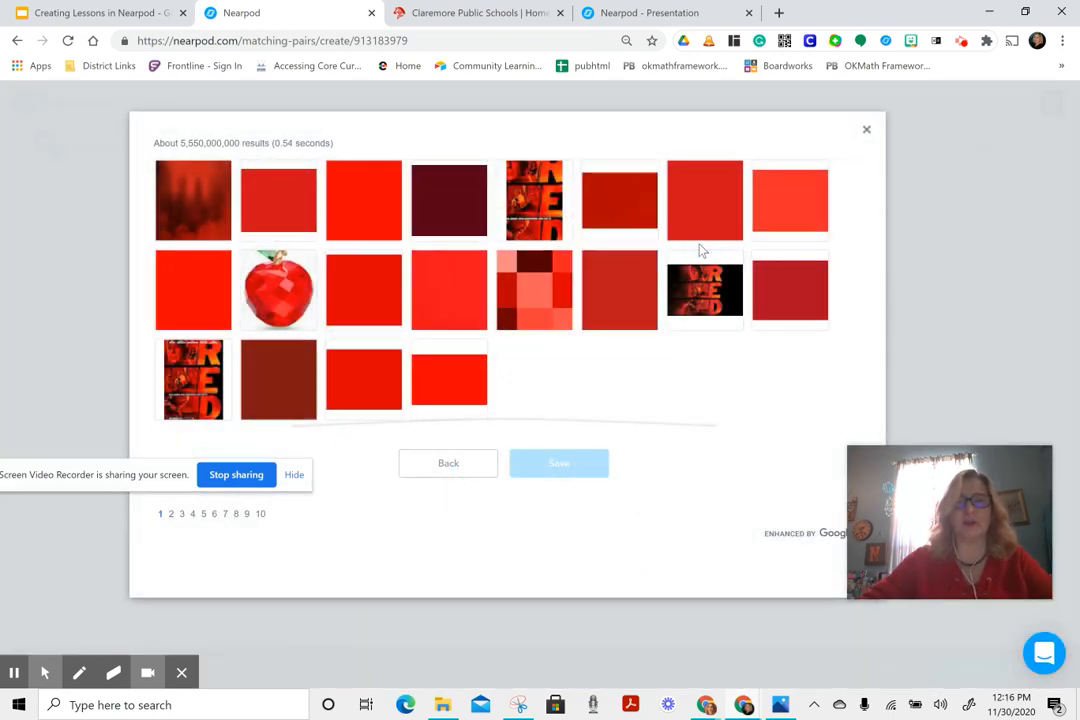
click(183, 306)
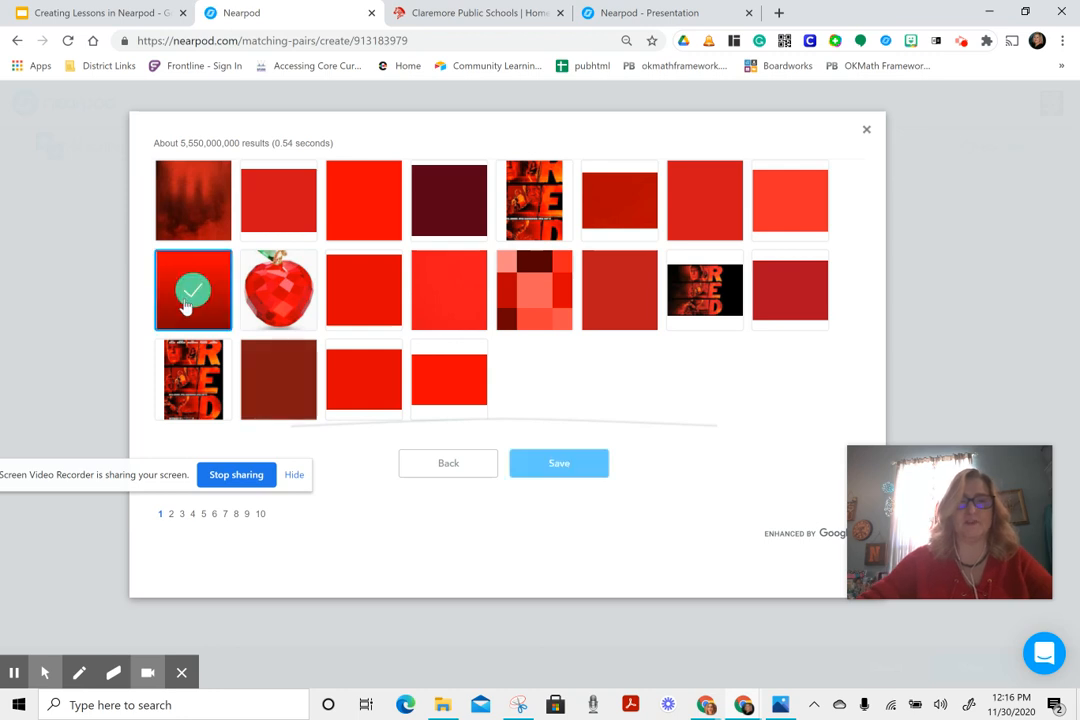
click(559, 464)
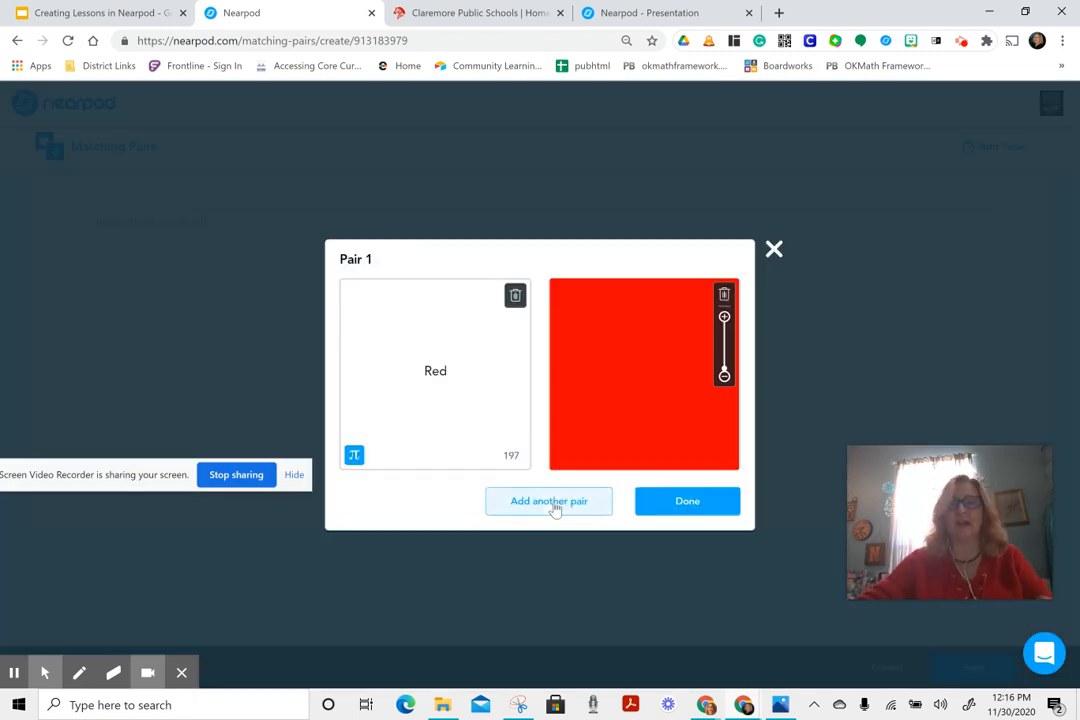
- Add a second pair matching the text "Blue" with a solid dark blue image from a "blue" search, and save the Matching Pairs activity
click(552, 502)
click(438, 345)
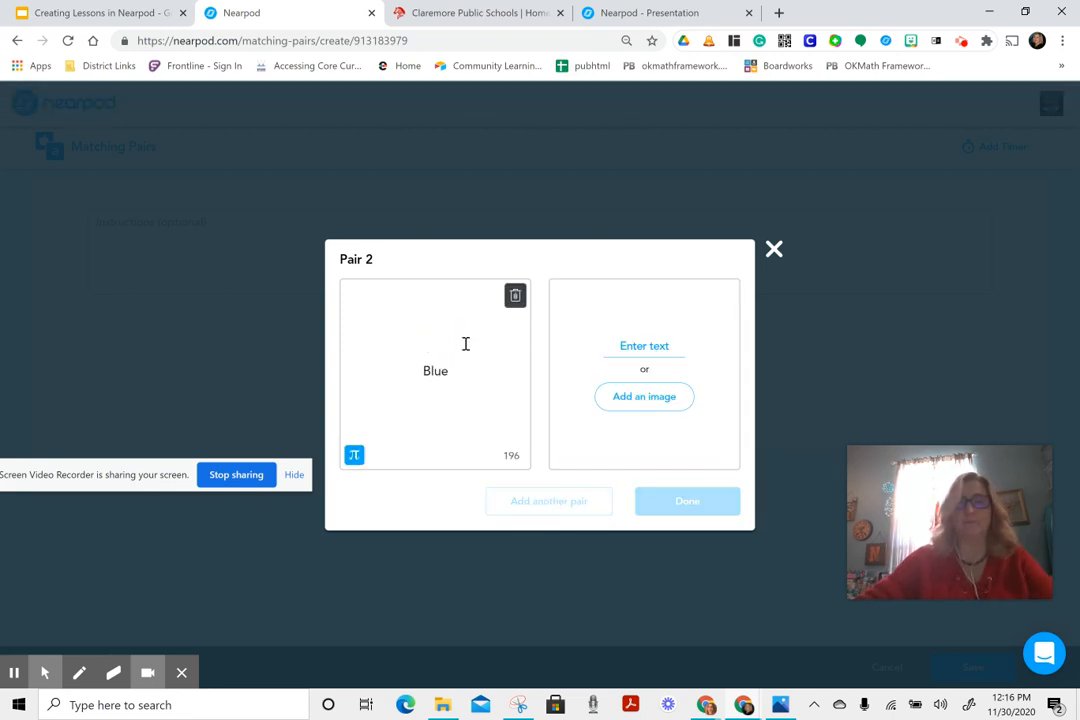
click(672, 397)
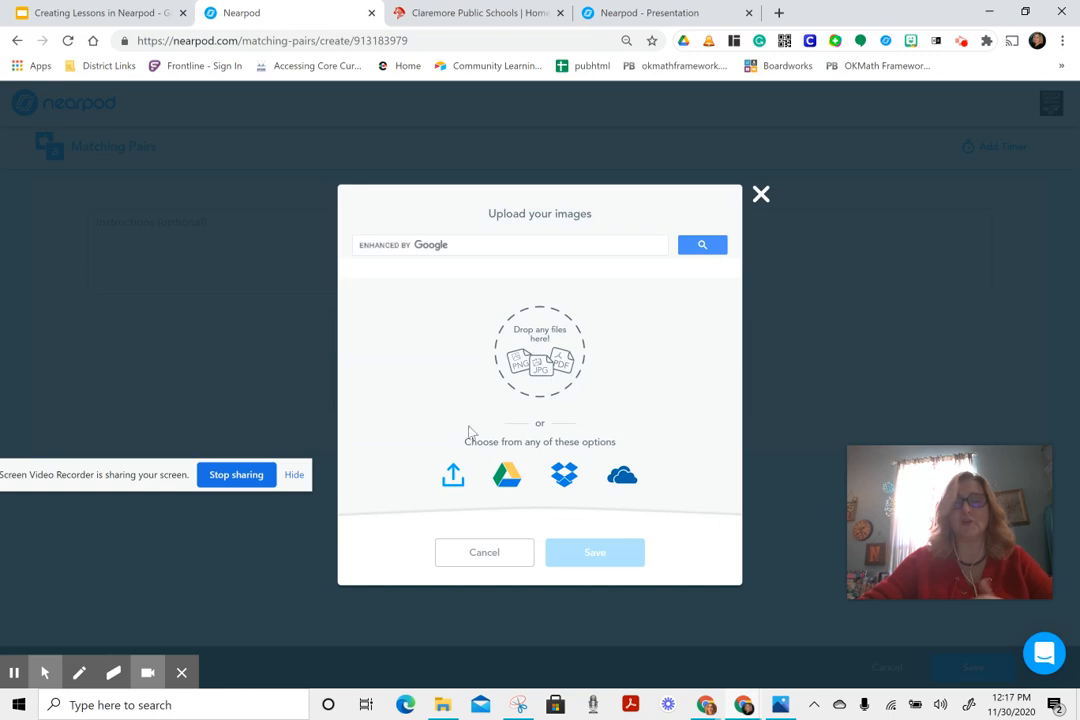
click(523, 246)
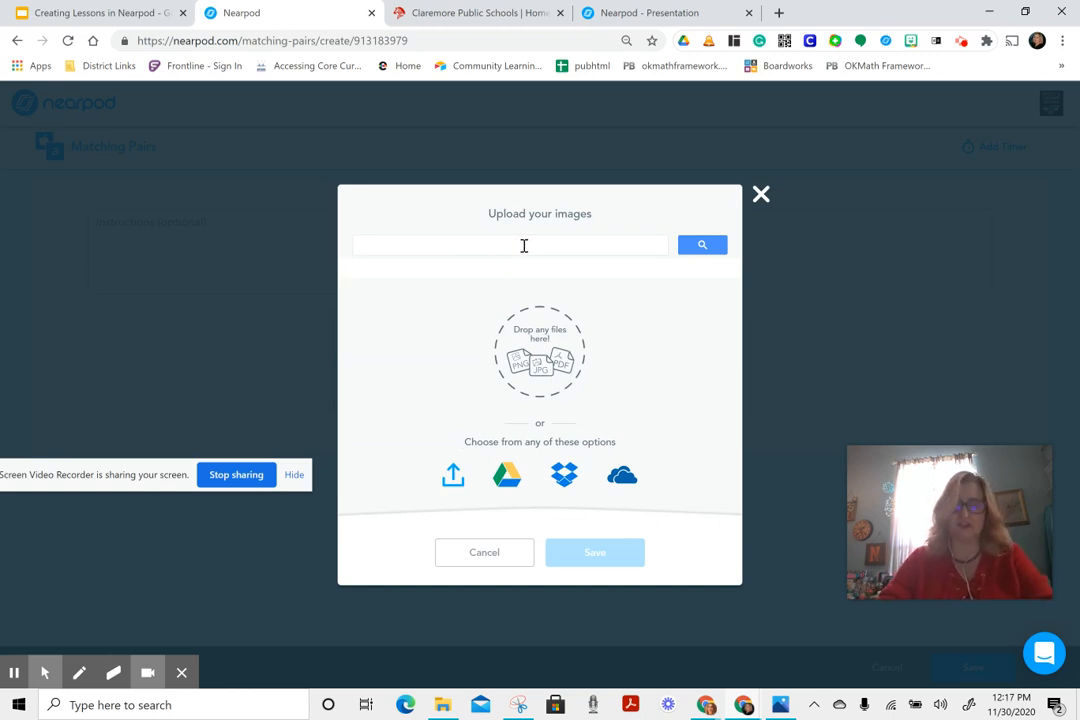
text(blue)
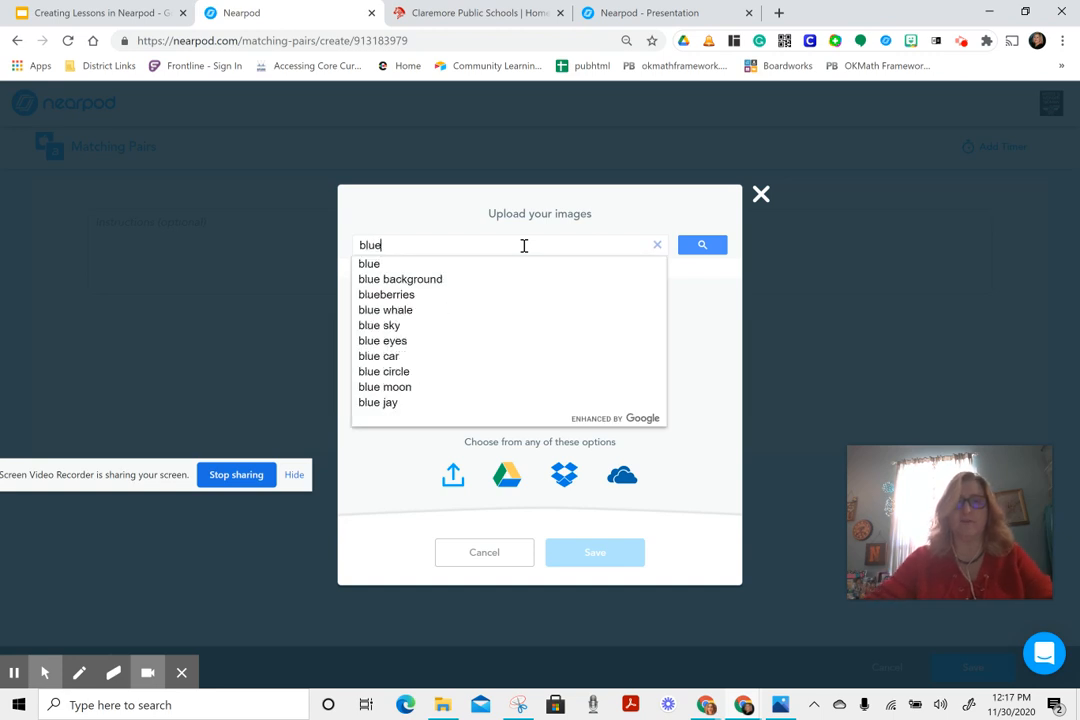
click(379, 265)
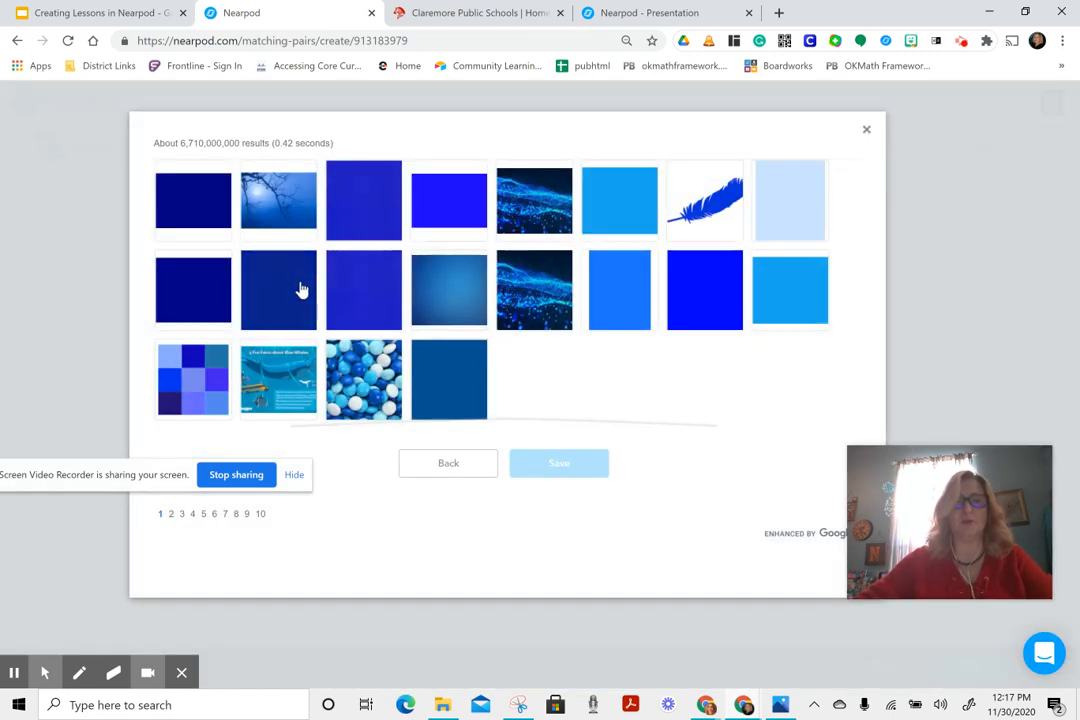
click(300, 289)
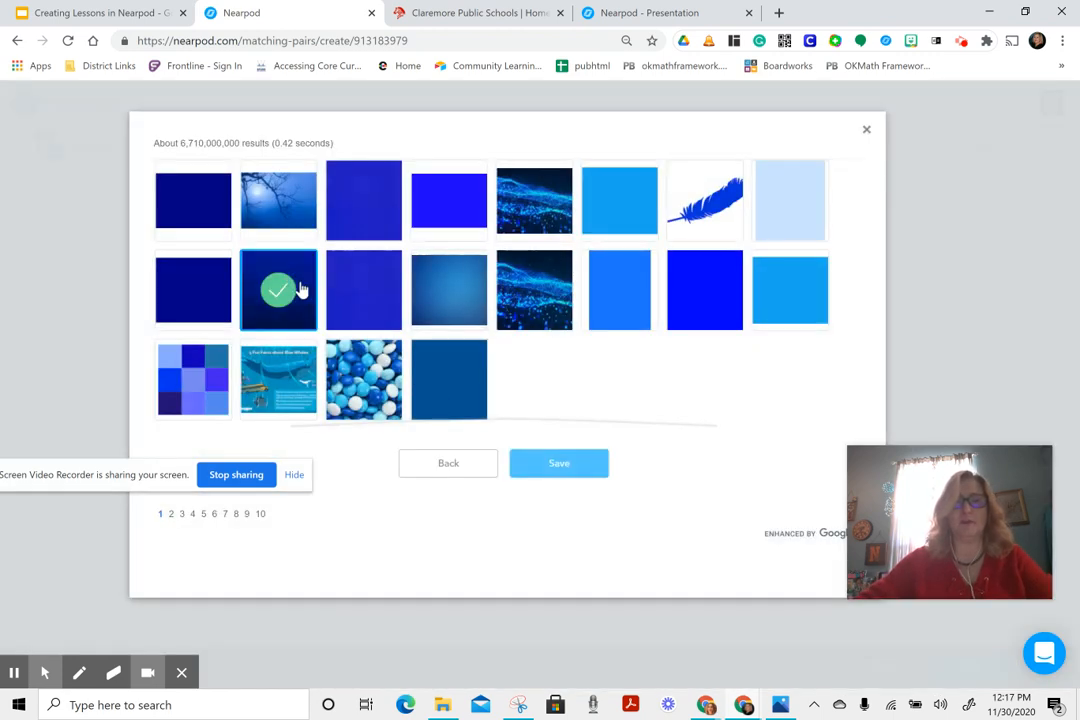
click(542, 461)
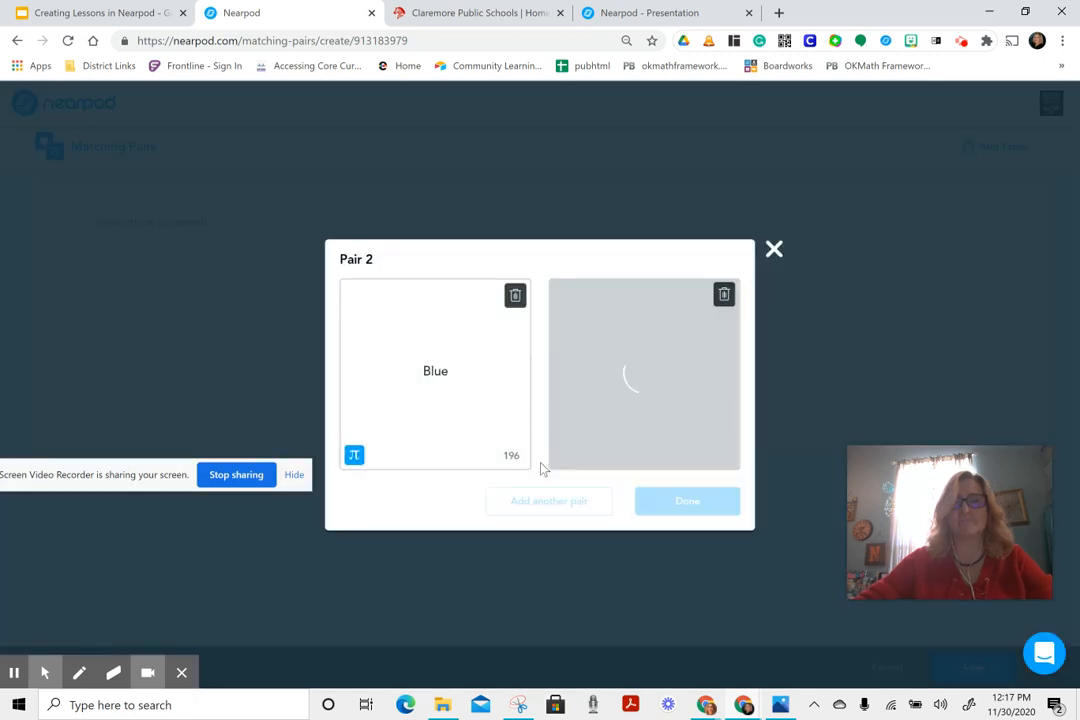
click(696, 505)
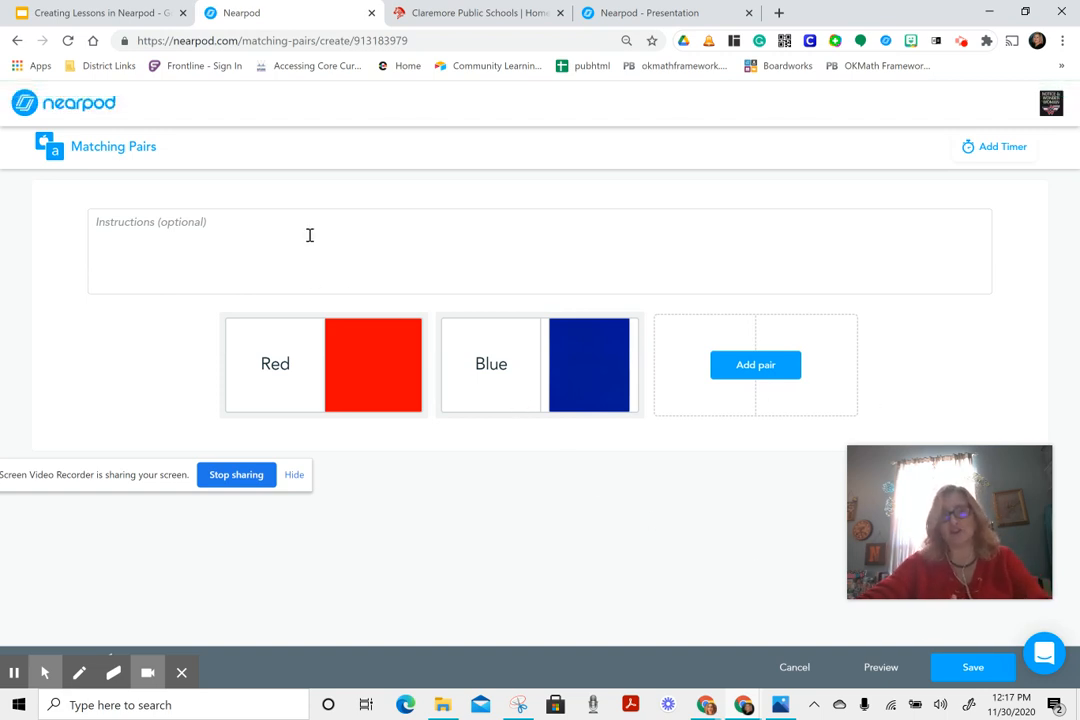
click(967, 669)
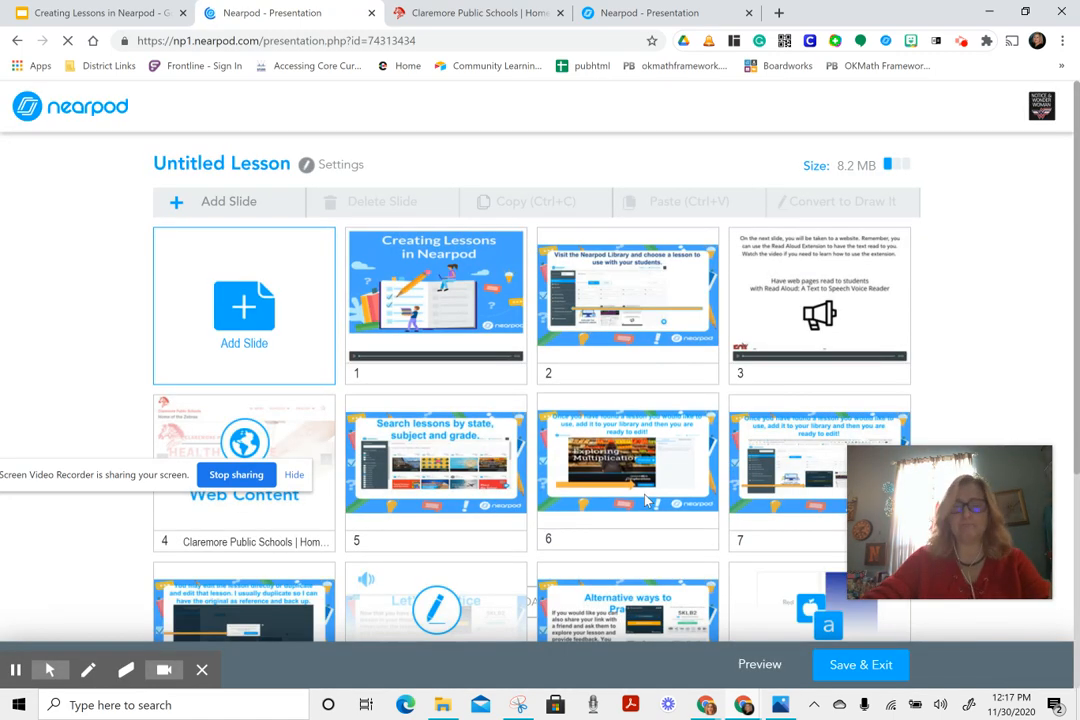
- Move the Matching Pairs activity ahead of the Draw It activity, to position 9 in the lesson
scroll(644, 520, down, 3)
click(894, 350)
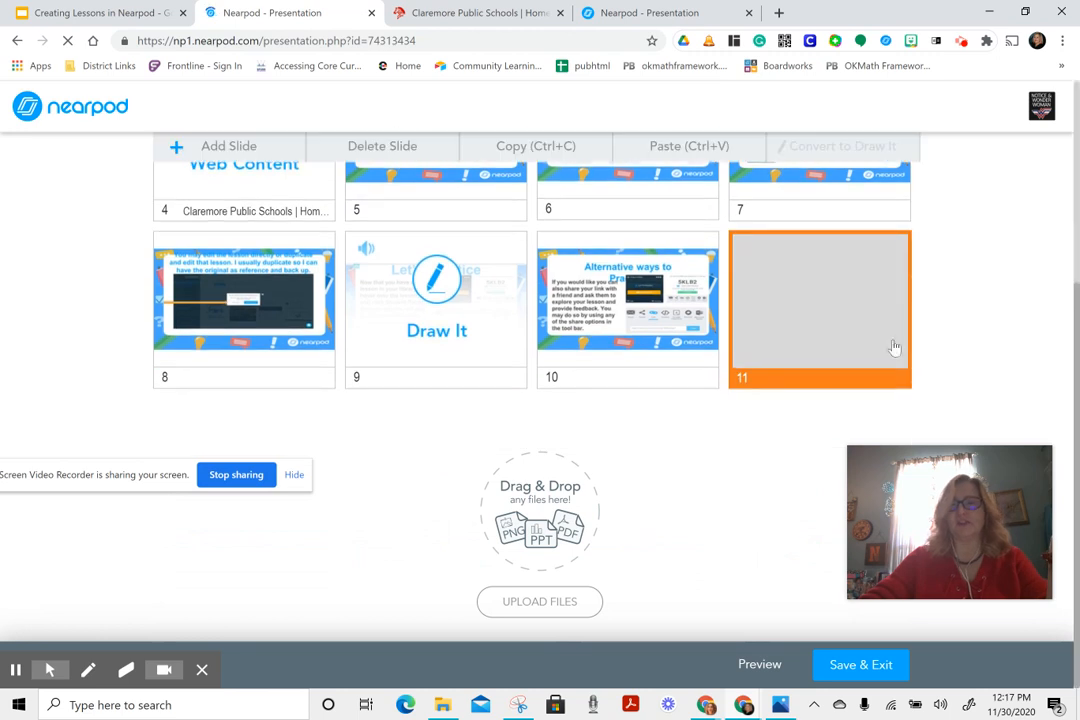
mouse_move(803, 311)
mouse_down()
mouse_move(410, 268)
mouse_move(352, 281)
mouse_move(436, 330)
mouse_up()
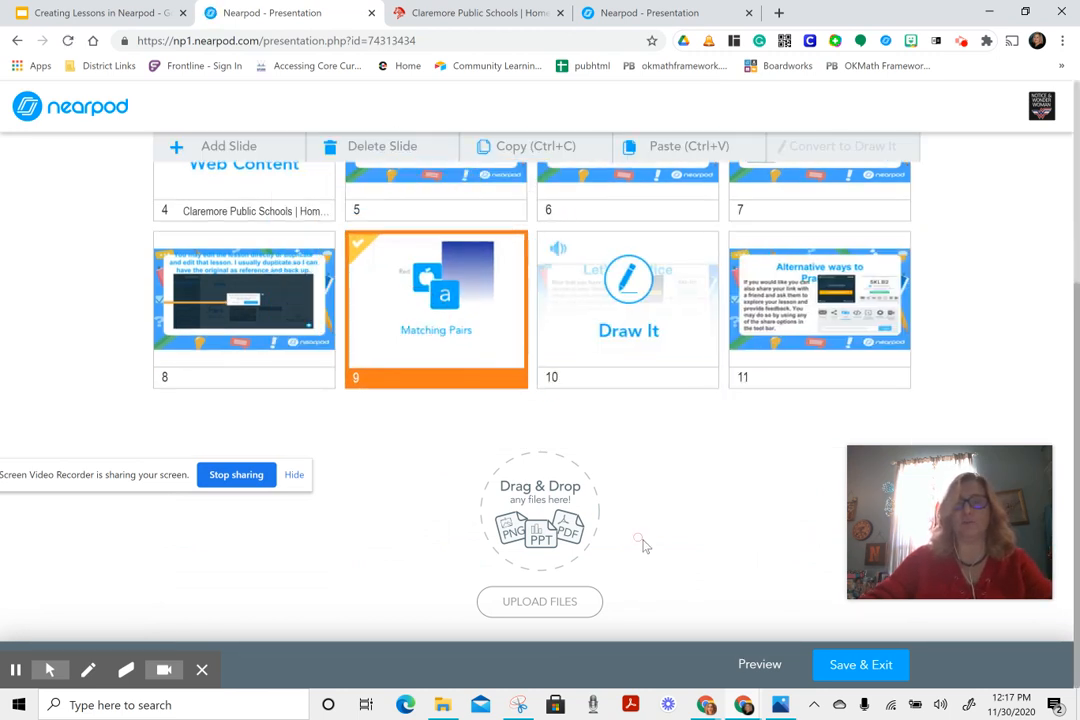
- Search VR Field Trips for "Sanibel Island" and add the Sanibel Lighthouse field trip to the lesson
scroll(632, 494, up, 3)
scroll(632, 494, up, 1)
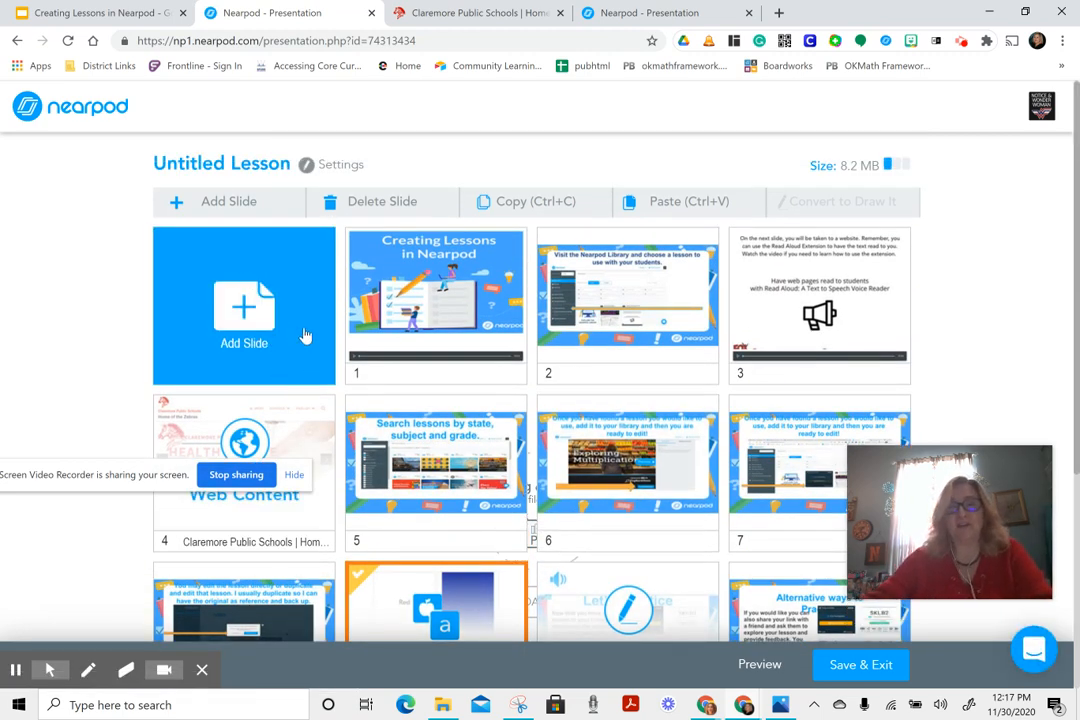
click(258, 208)
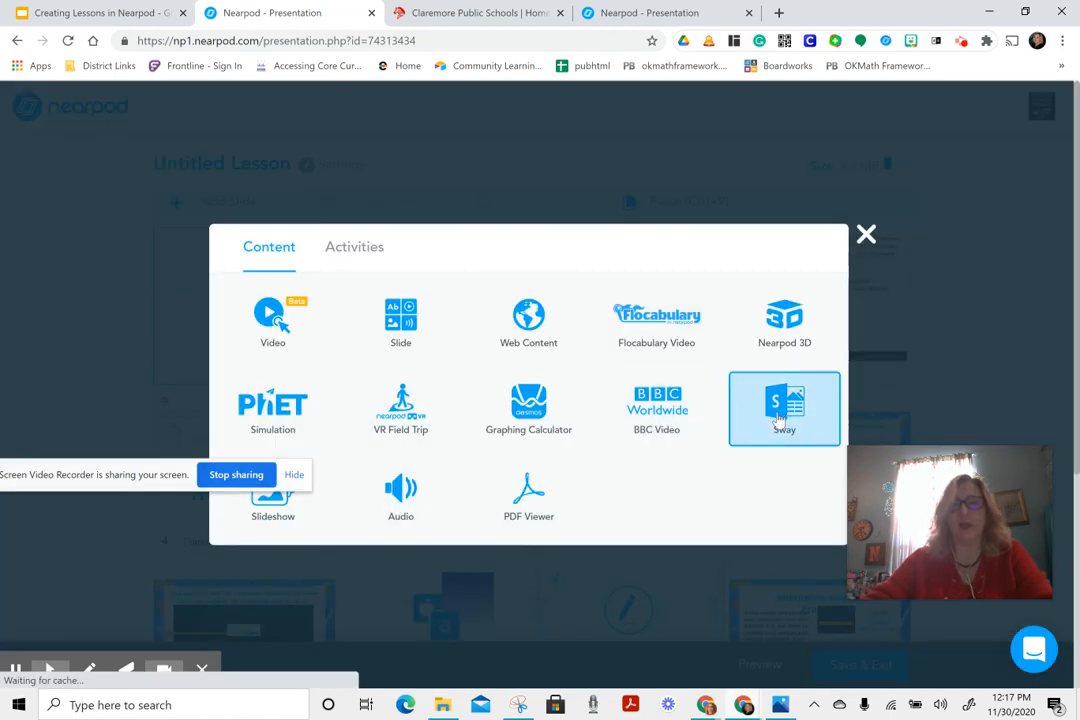
click(364, 414)
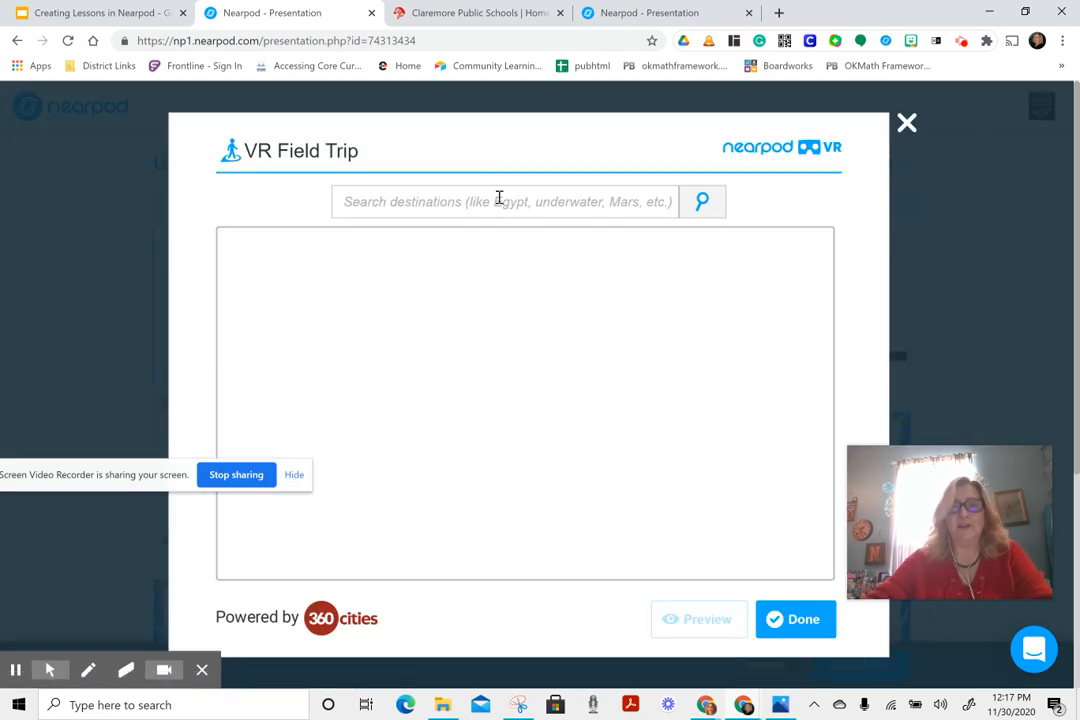
click(497, 203)
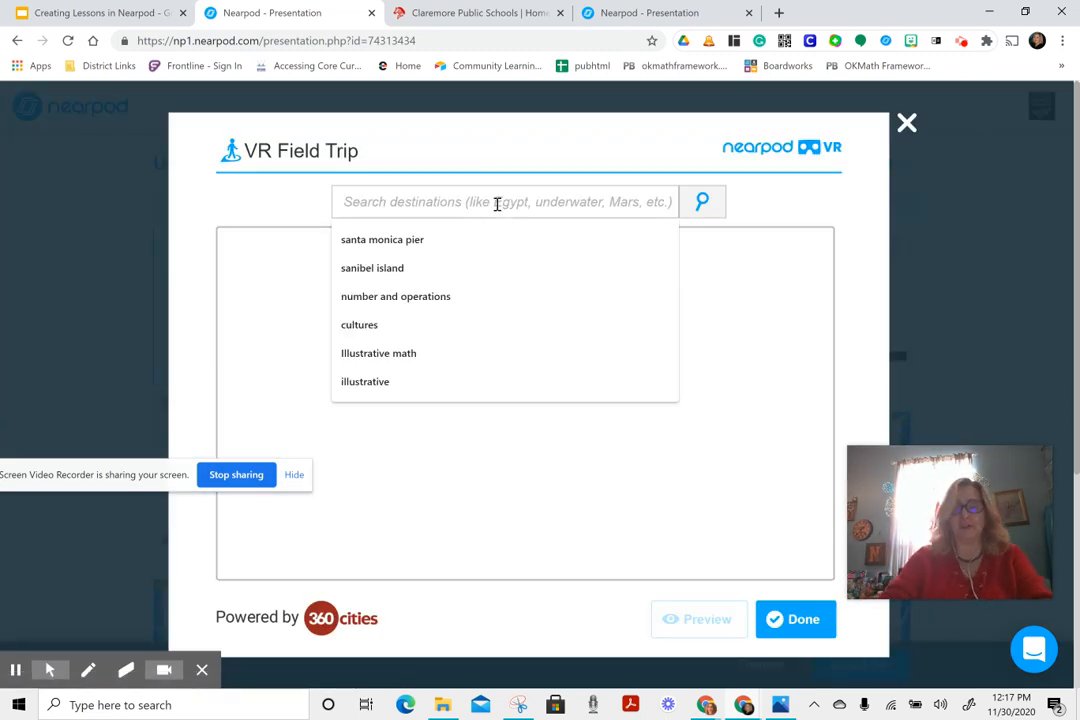
text(Sani)
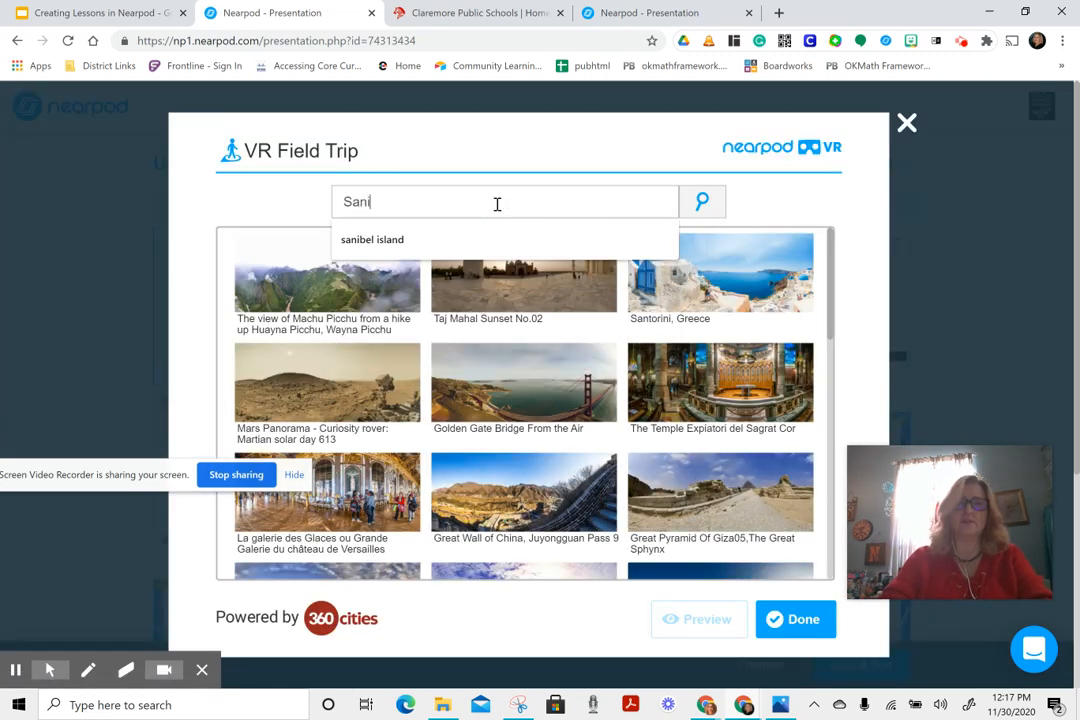
text(bel Islan)
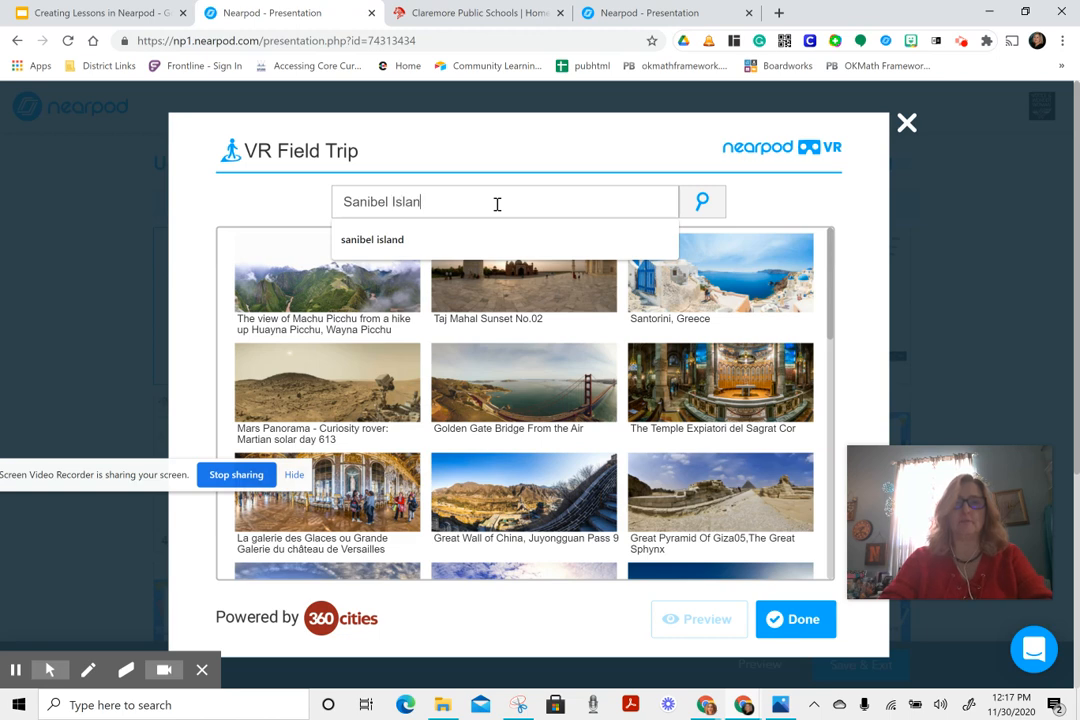
text(d)
key(Return)
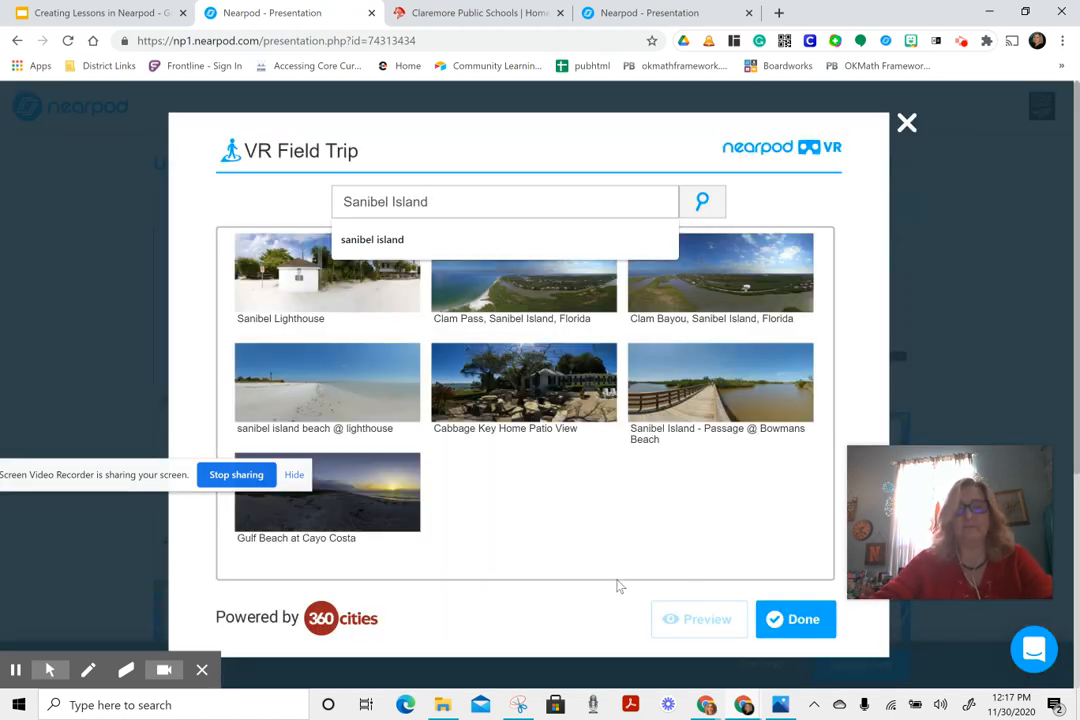
click(351, 286)
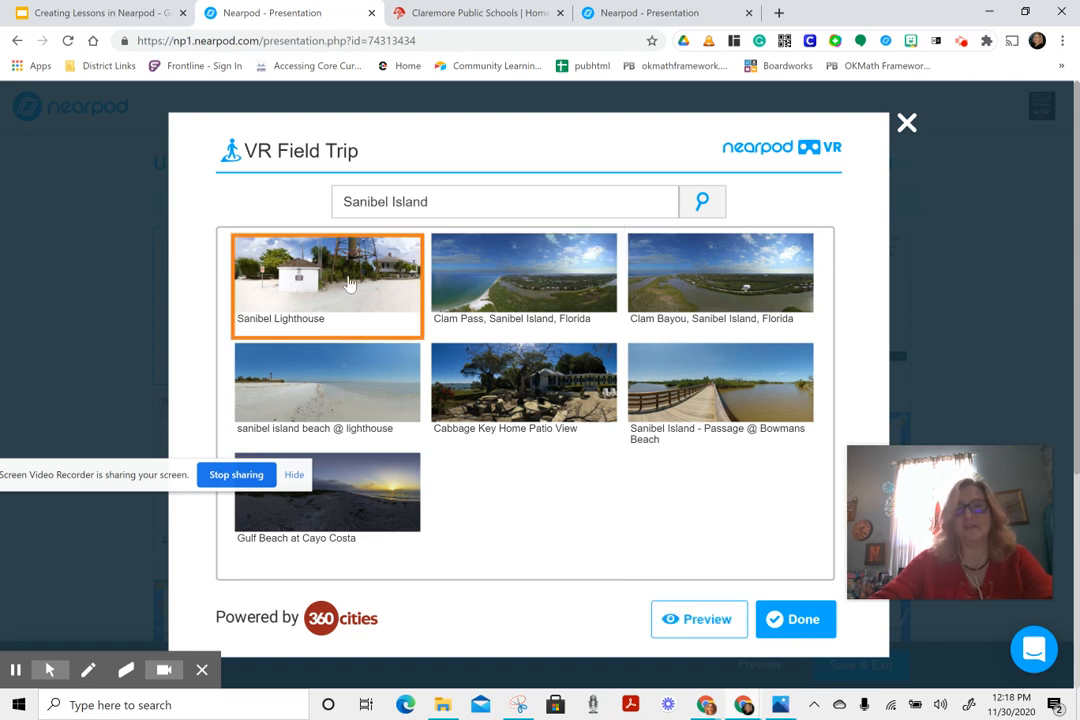
click(809, 619)
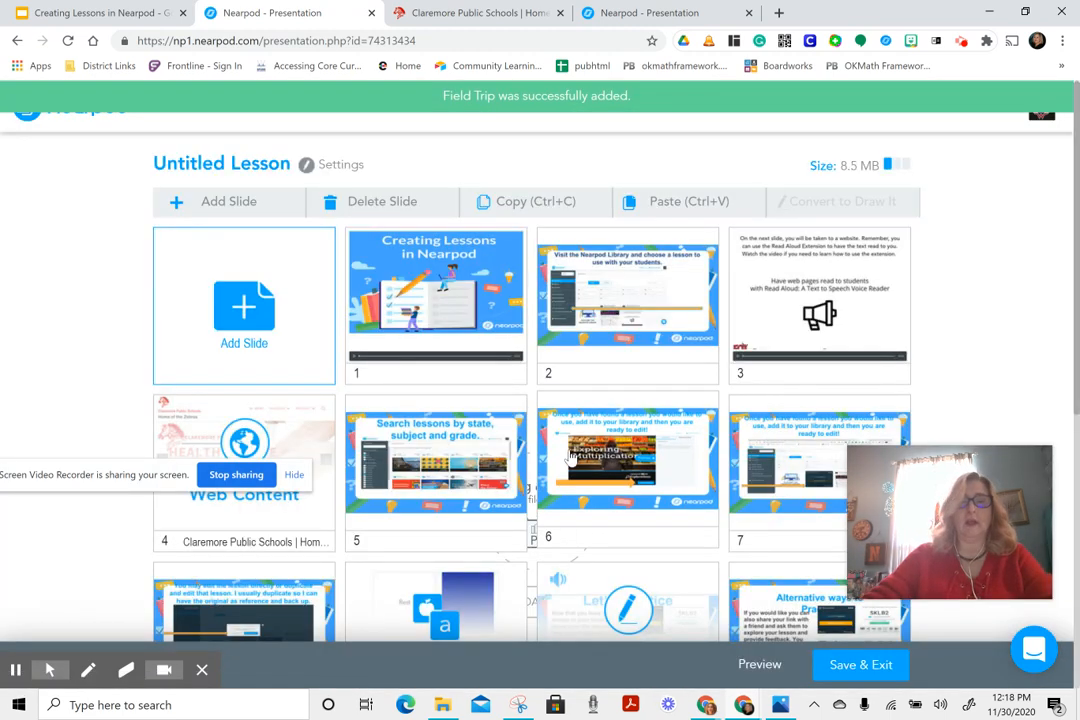
- Move the Sanibel Lighthouse field trip directly after the Web Content slide, to position 5
scroll(595, 500, down, 2)
scroll(588, 452, down, 2)
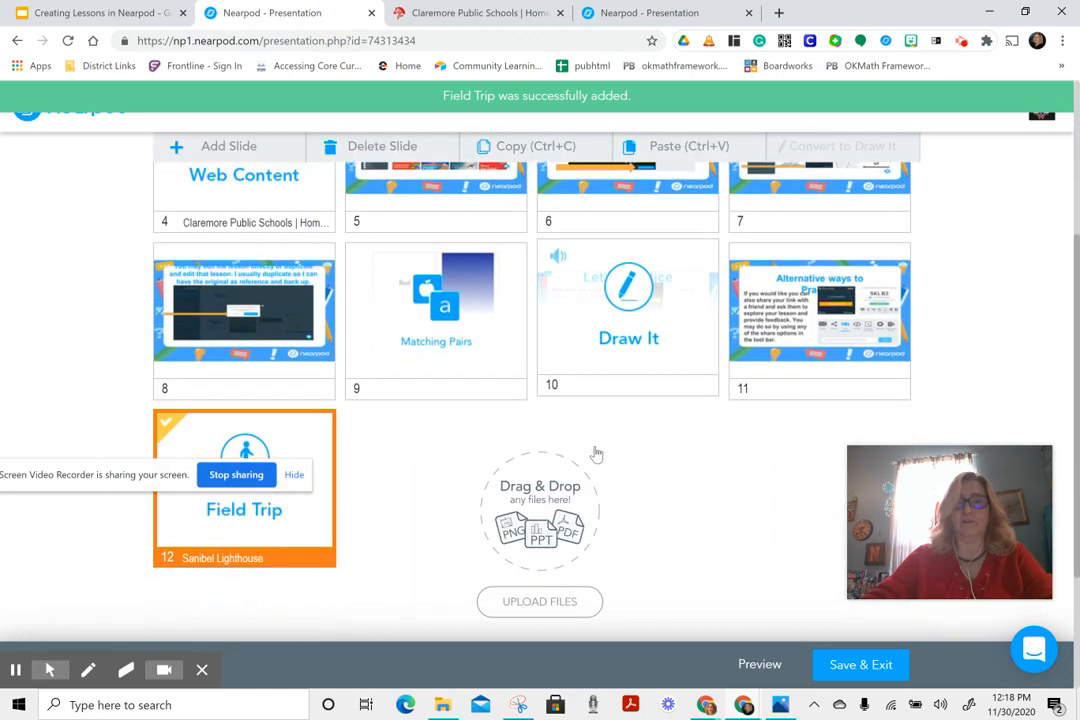
drag(318, 428, 440, 190)
scroll(497, 420, up, 2)
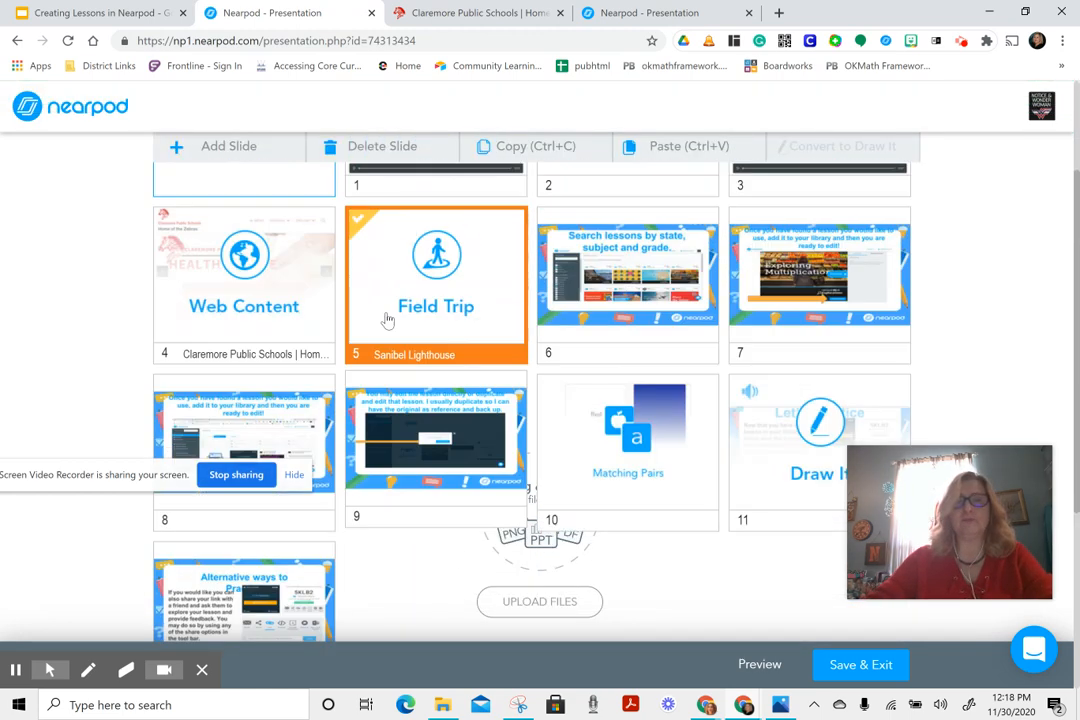
click(340, 293)
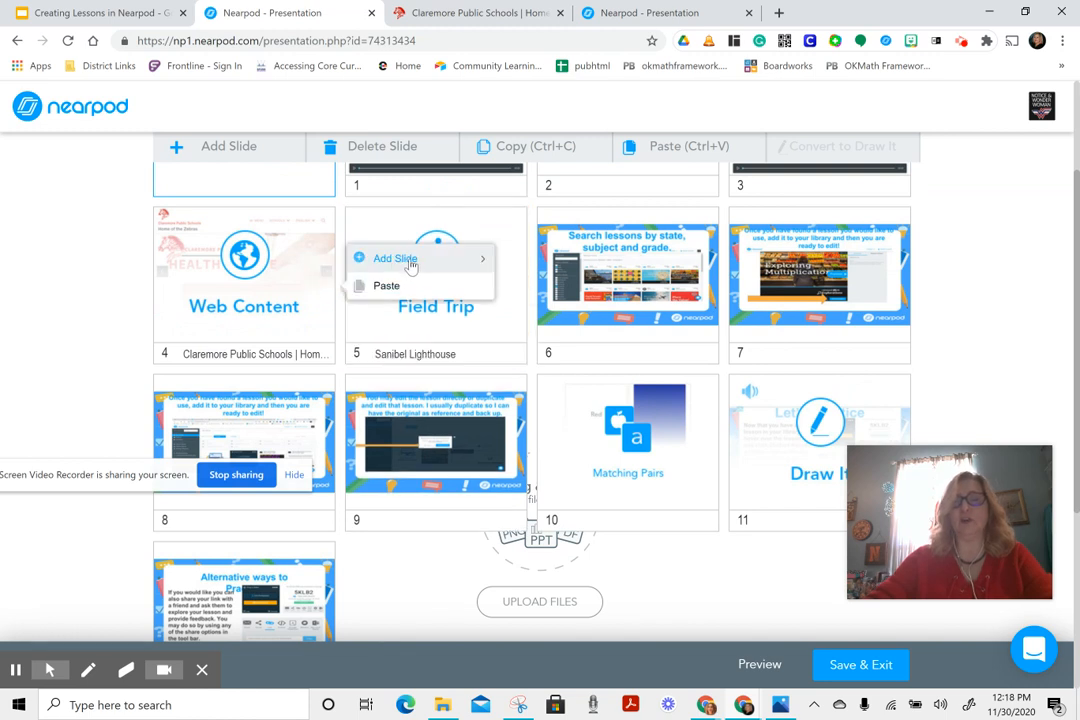
mouse_move(412, 262)
mouse_move(558, 259)
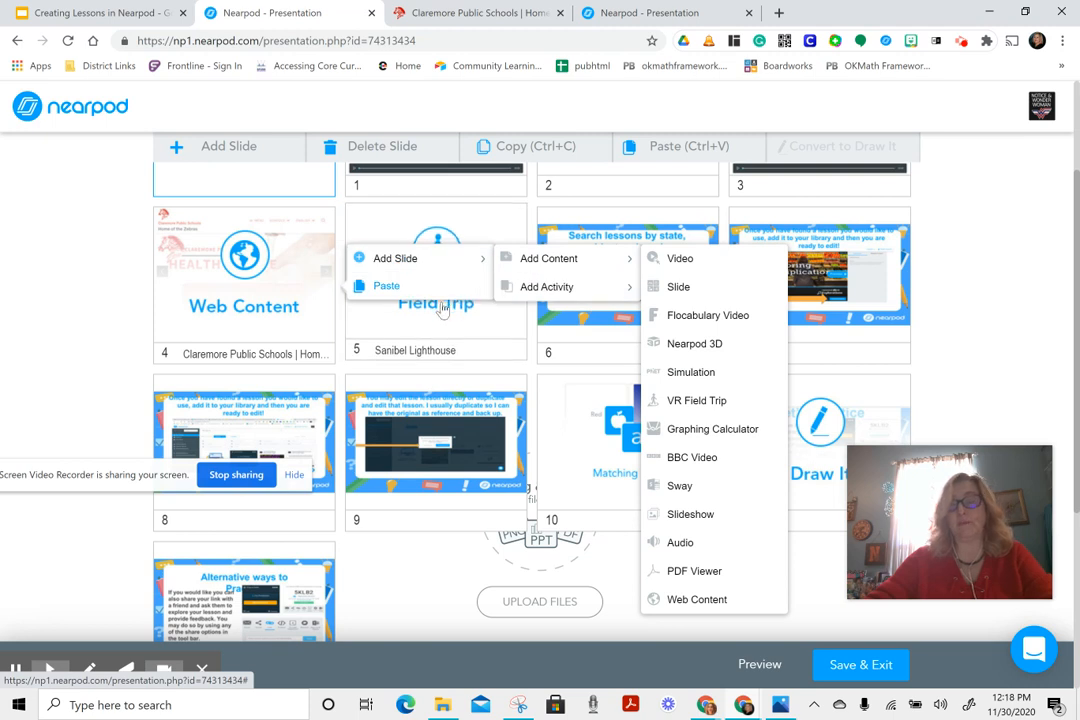
right_click(537, 300)
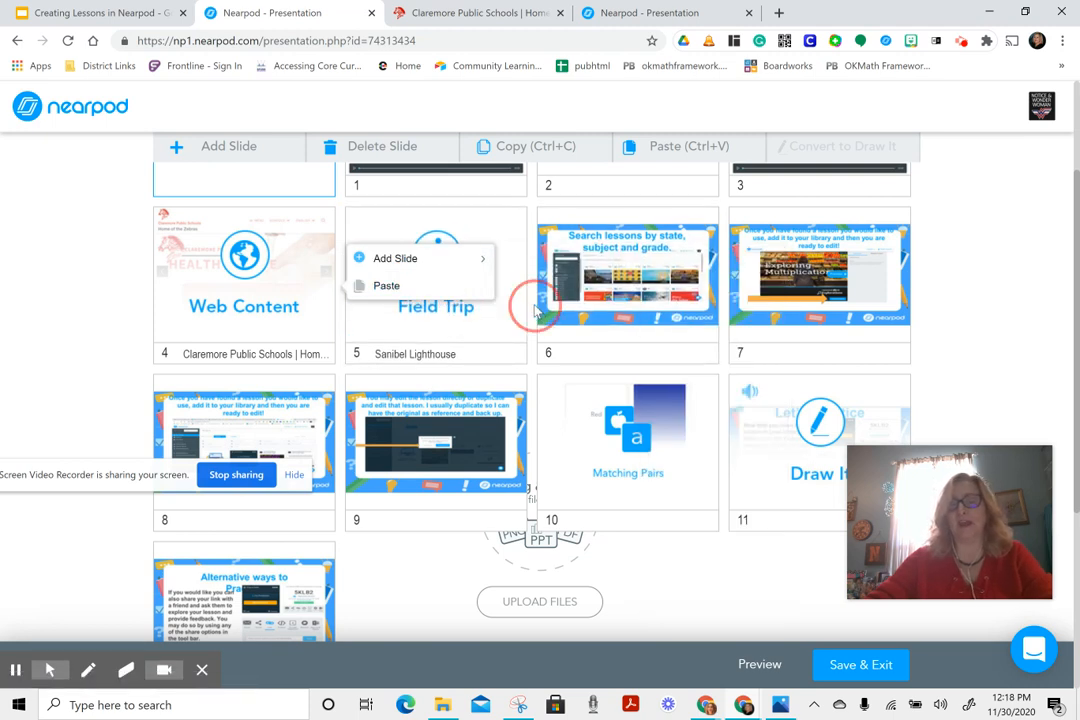
mouse_move(595, 283)
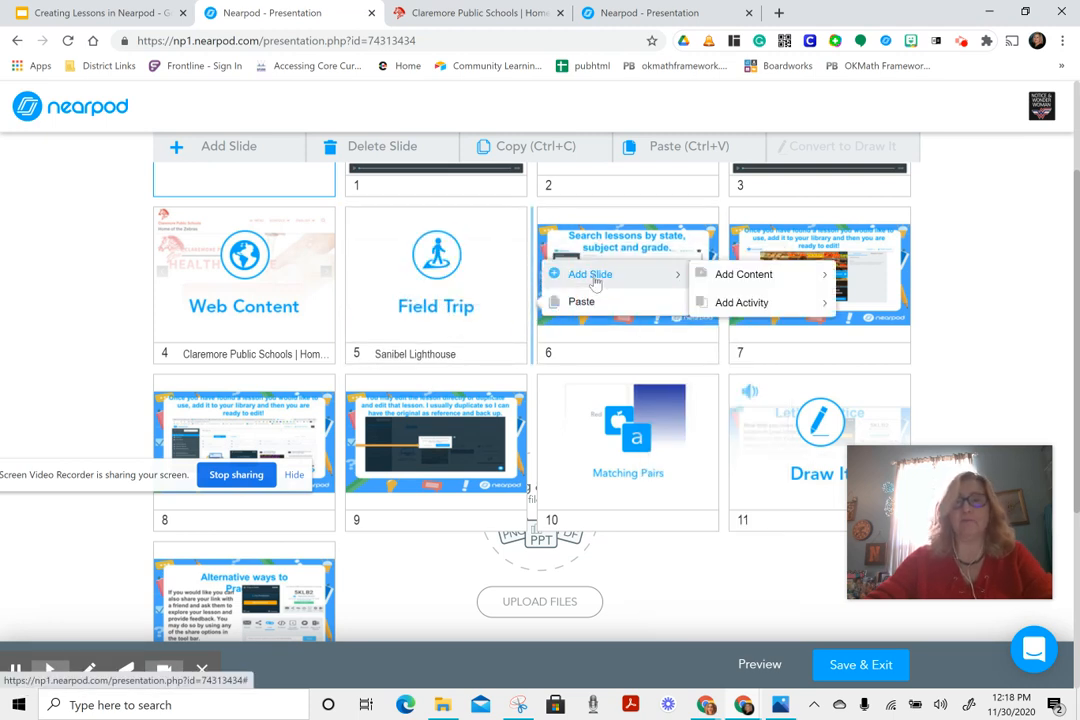
click(757, 305)
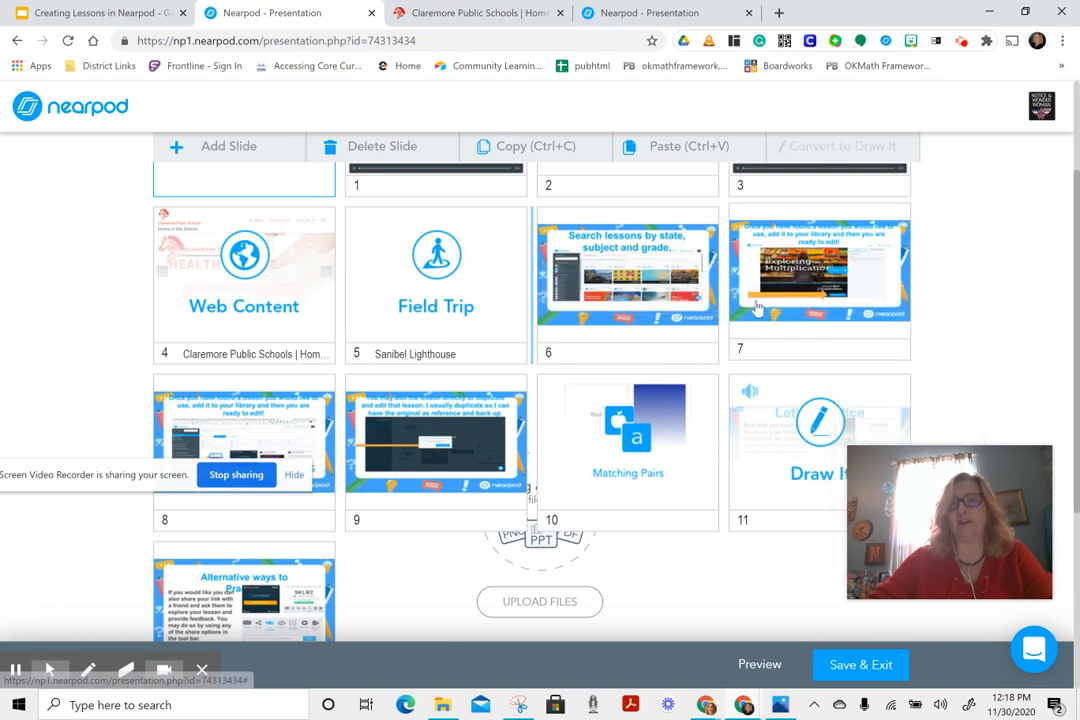
- Insert an Open Ended Question activity between the Field Trip slide and the "Search lessons by state, subject and grade" slide
right_click(530, 306)
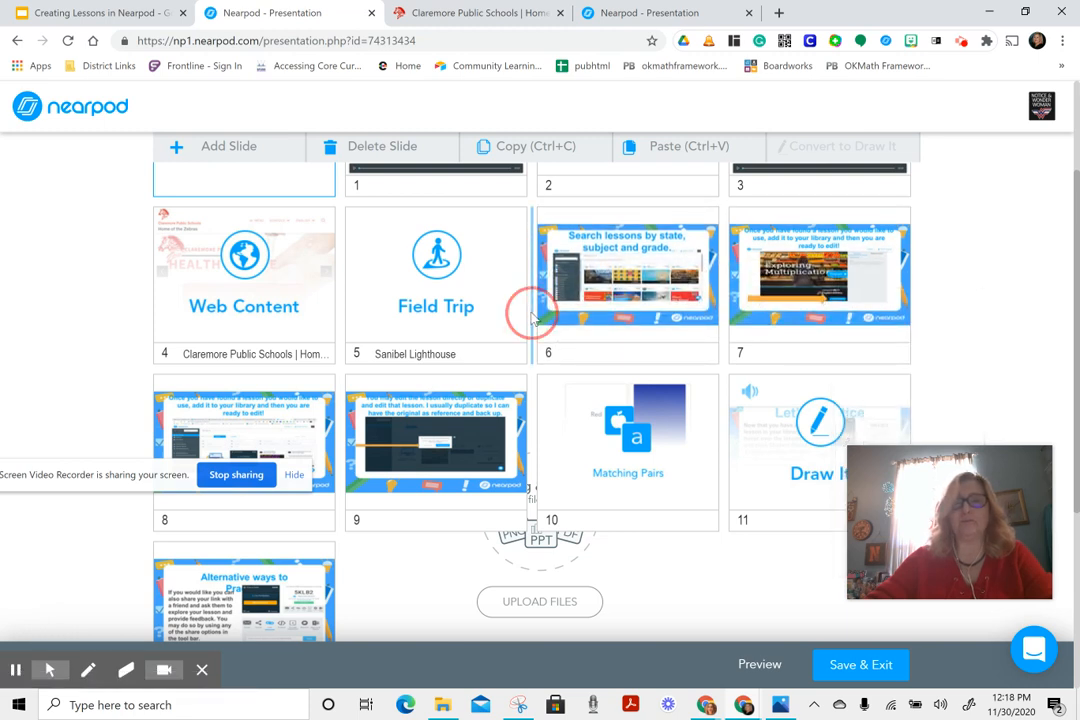
mouse_move(595, 284)
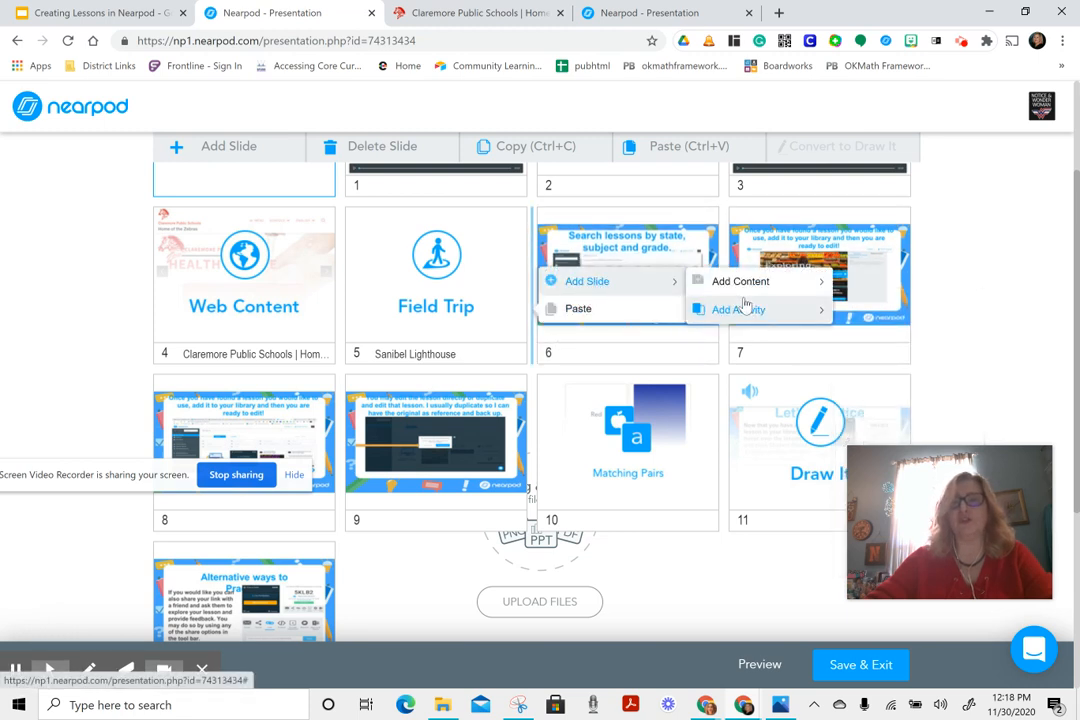
mouse_move(747, 312)
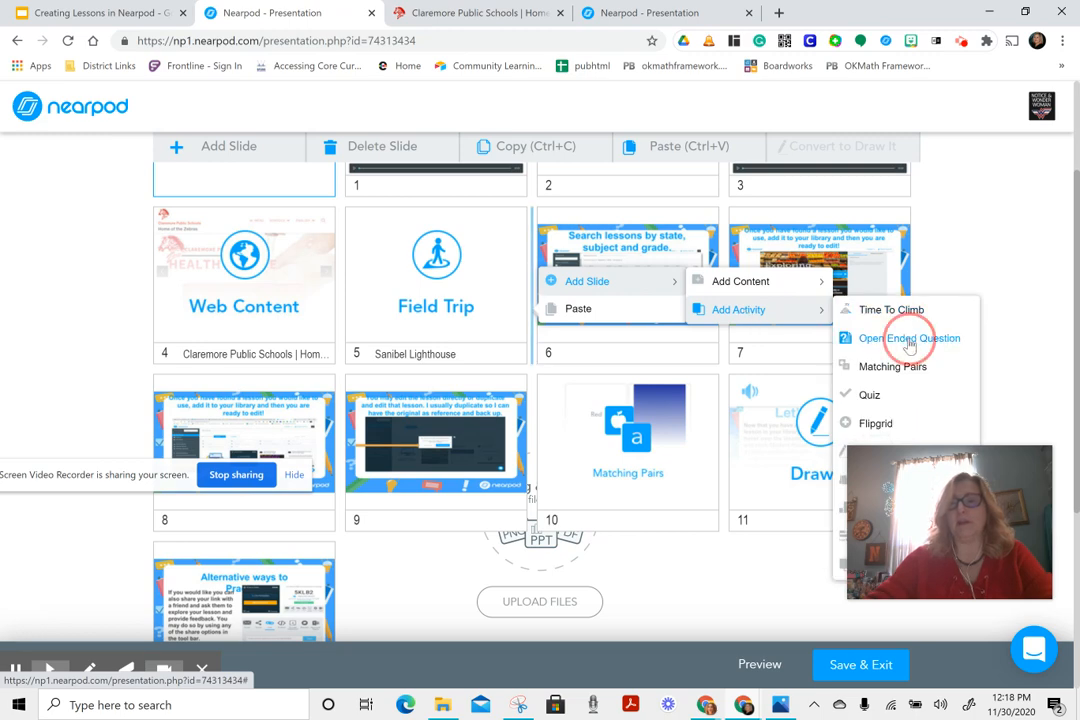
click(909, 340)
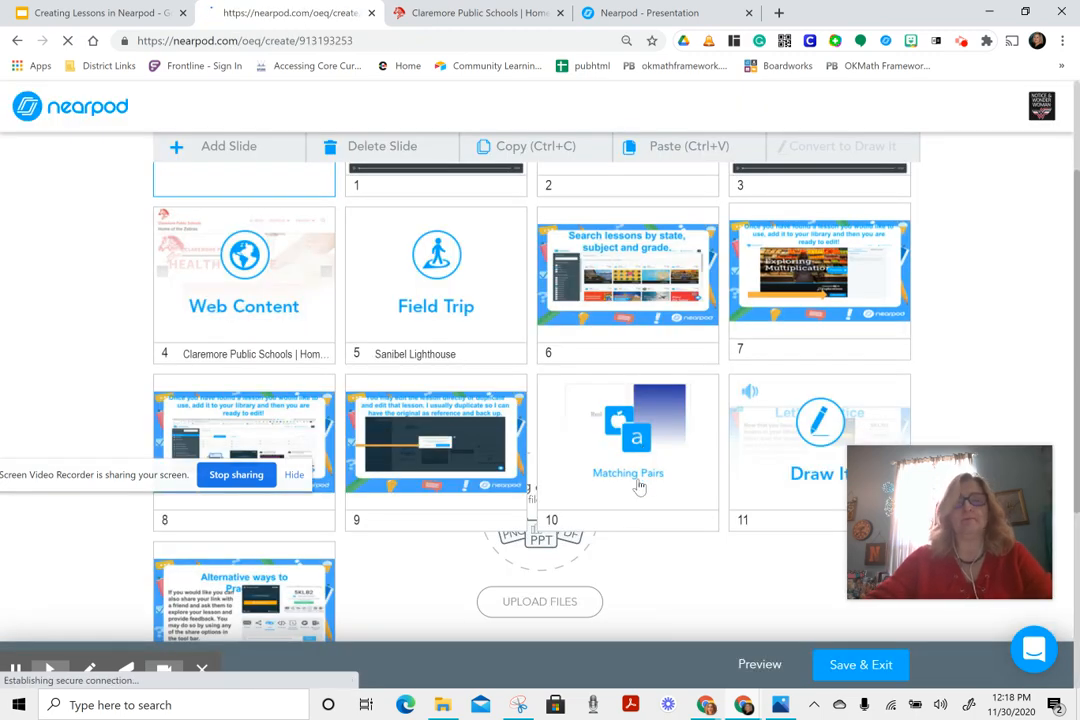